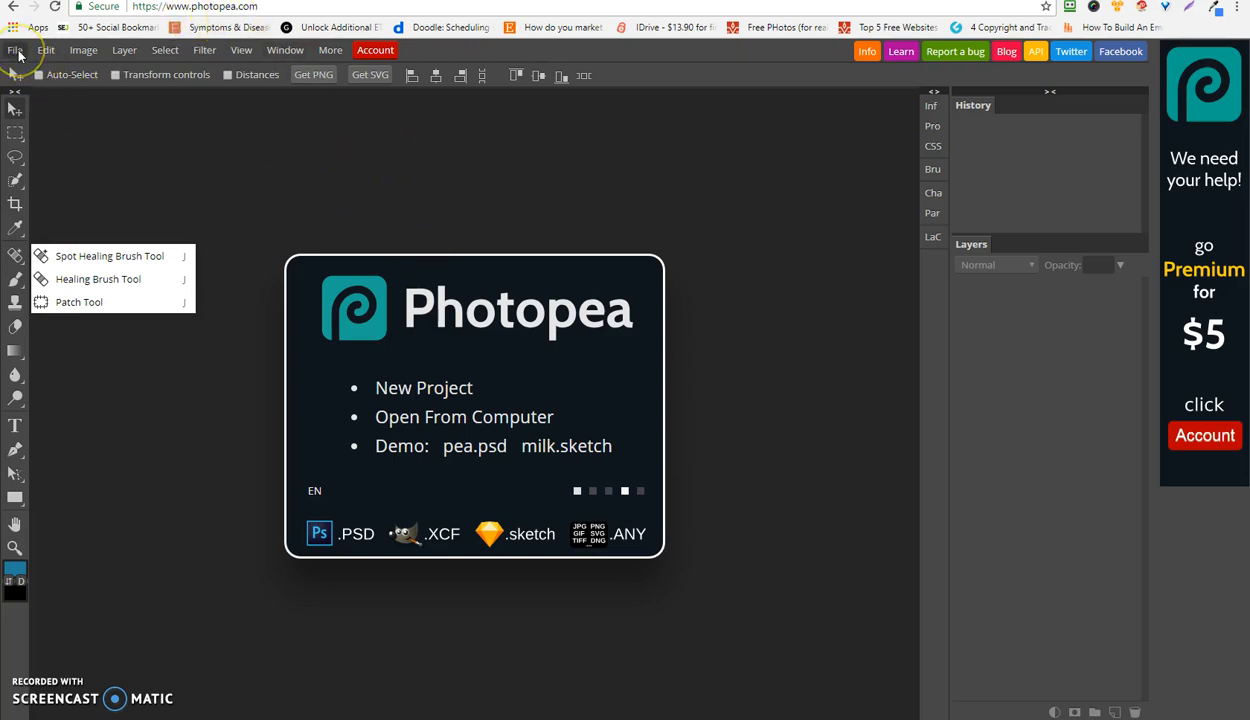
Open the seasonal allergies PSD file from the Ecovers folder inside Report & Ecovers
left_click(15, 51)
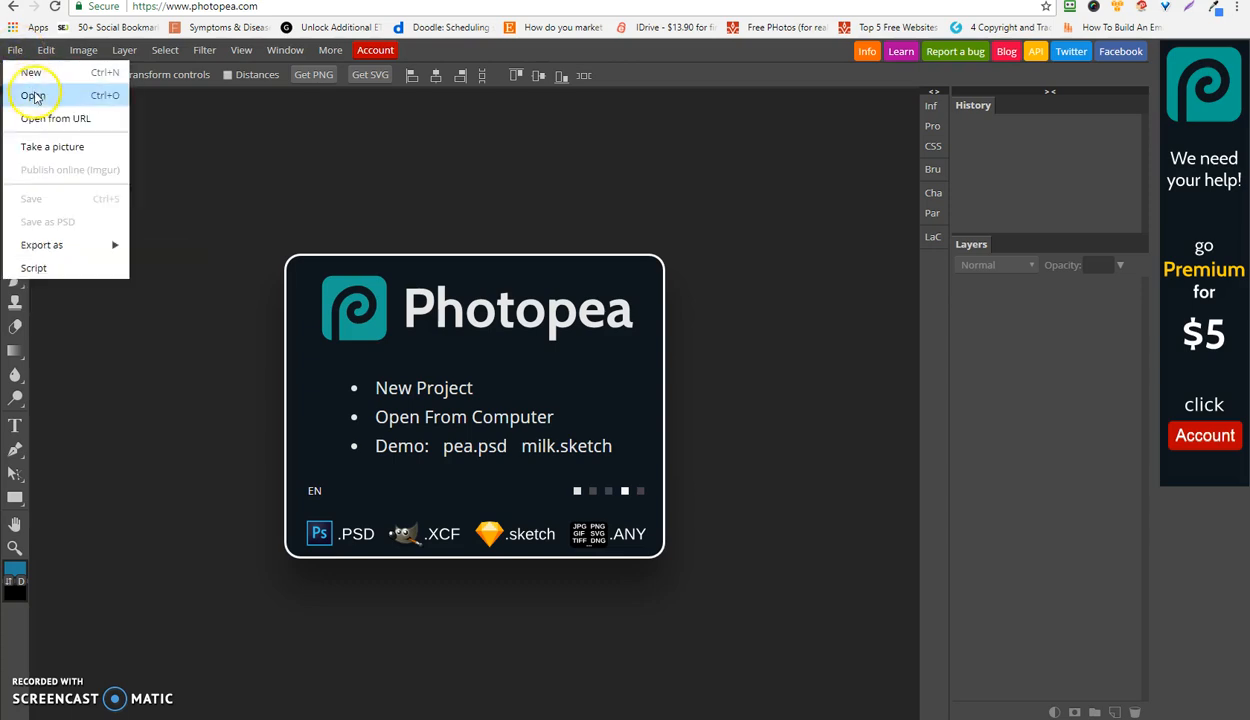
left_click(34, 96)
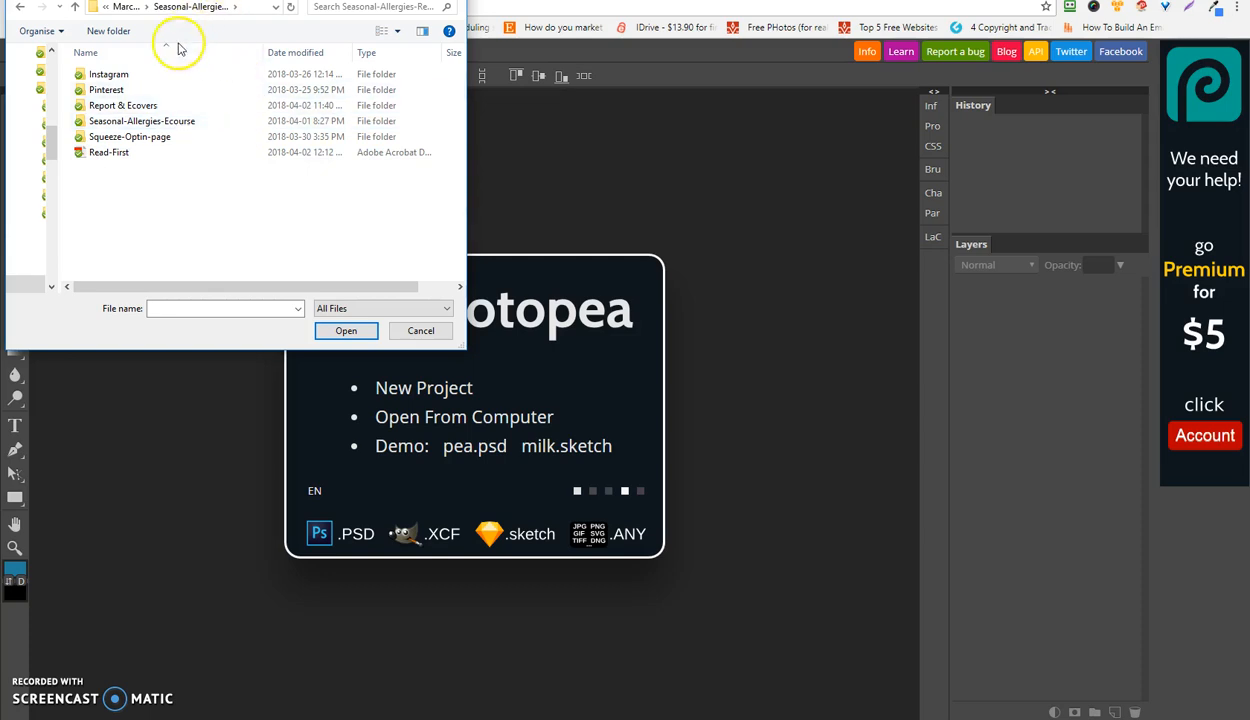
double_click(145, 105)
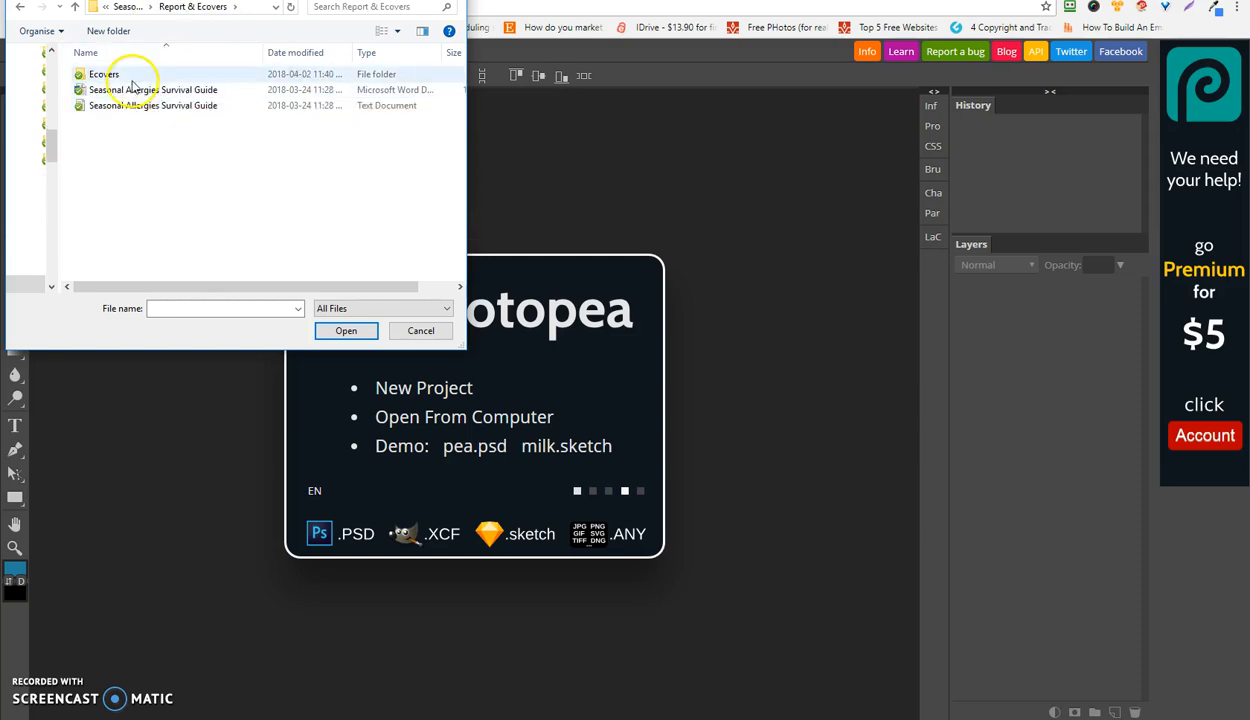
double_click(131, 80)
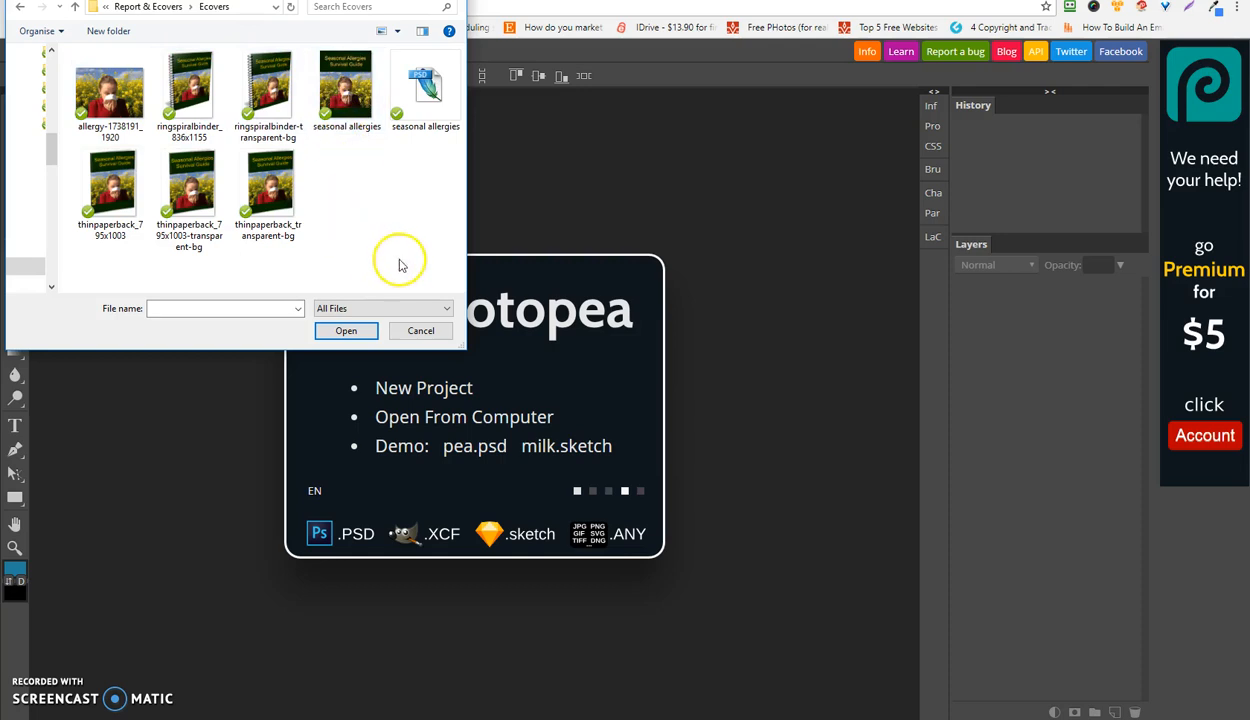
left_click(433, 95)
left_click(346, 330)
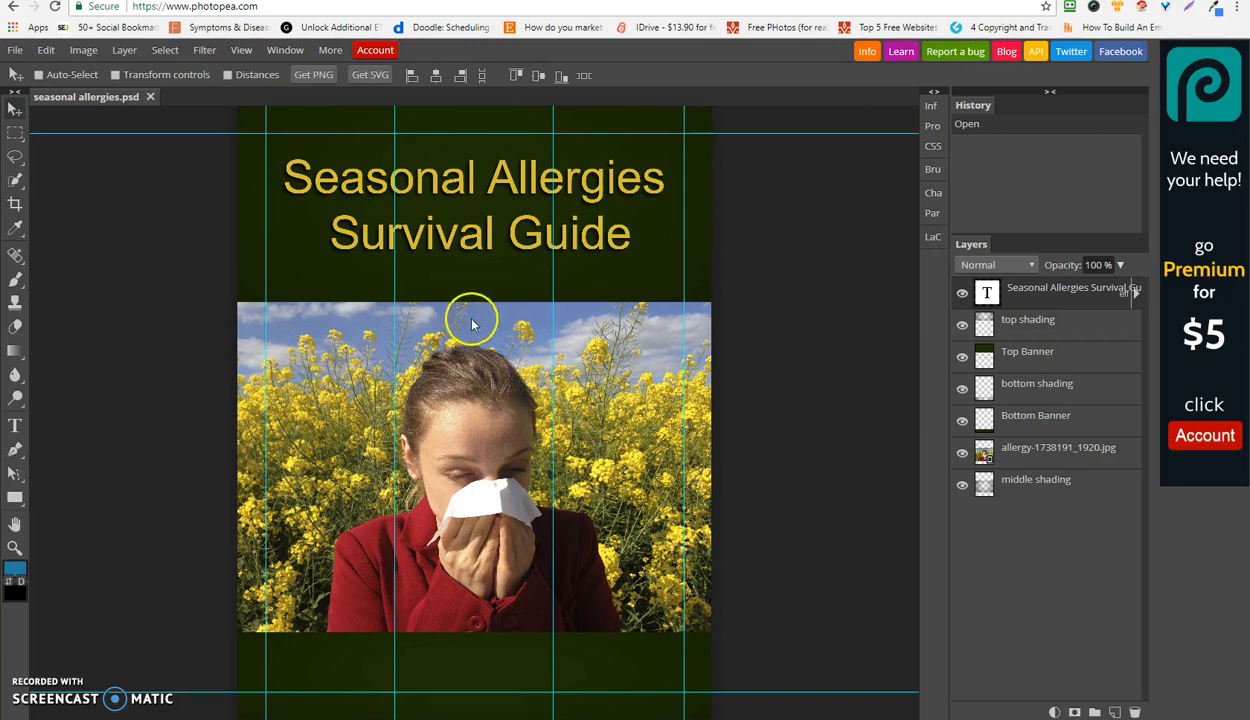
Examine what the title, top shading, Top Banner and allergy photo layers contain by toggling their visibility
left_click(962, 294)
left_click(962, 295)
left_click(963, 325)
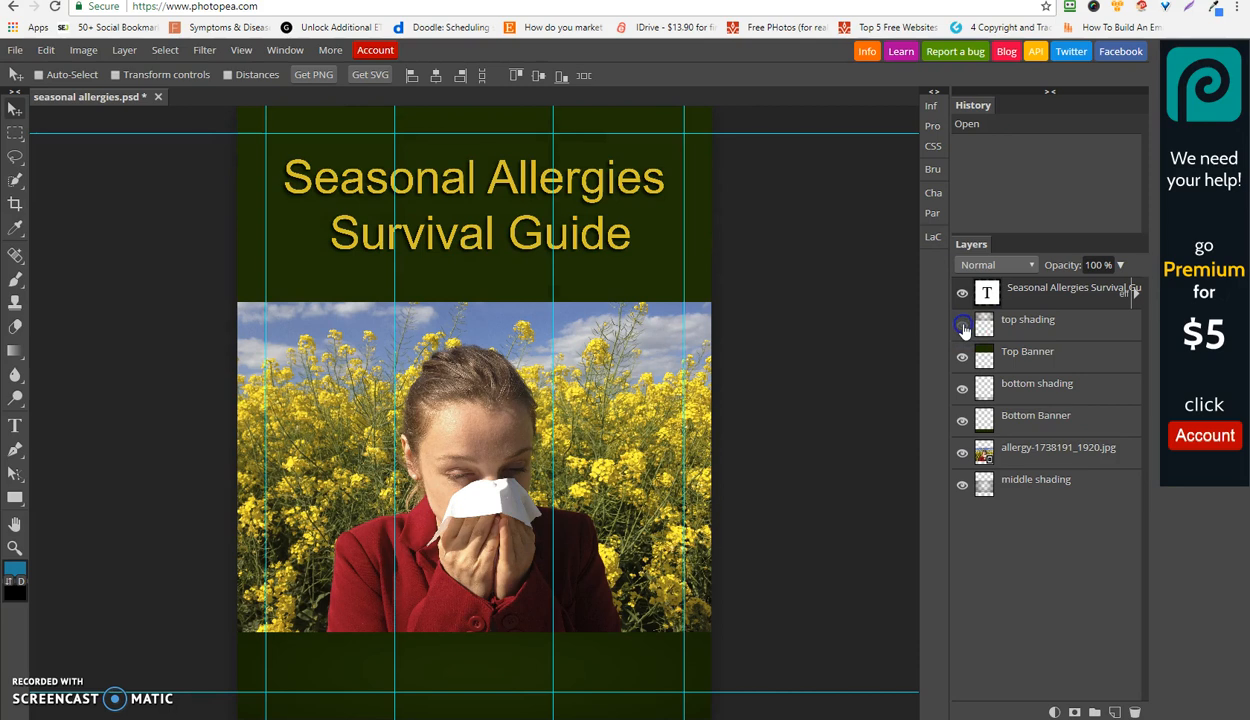
left_click(962, 358)
left_click(962, 358)
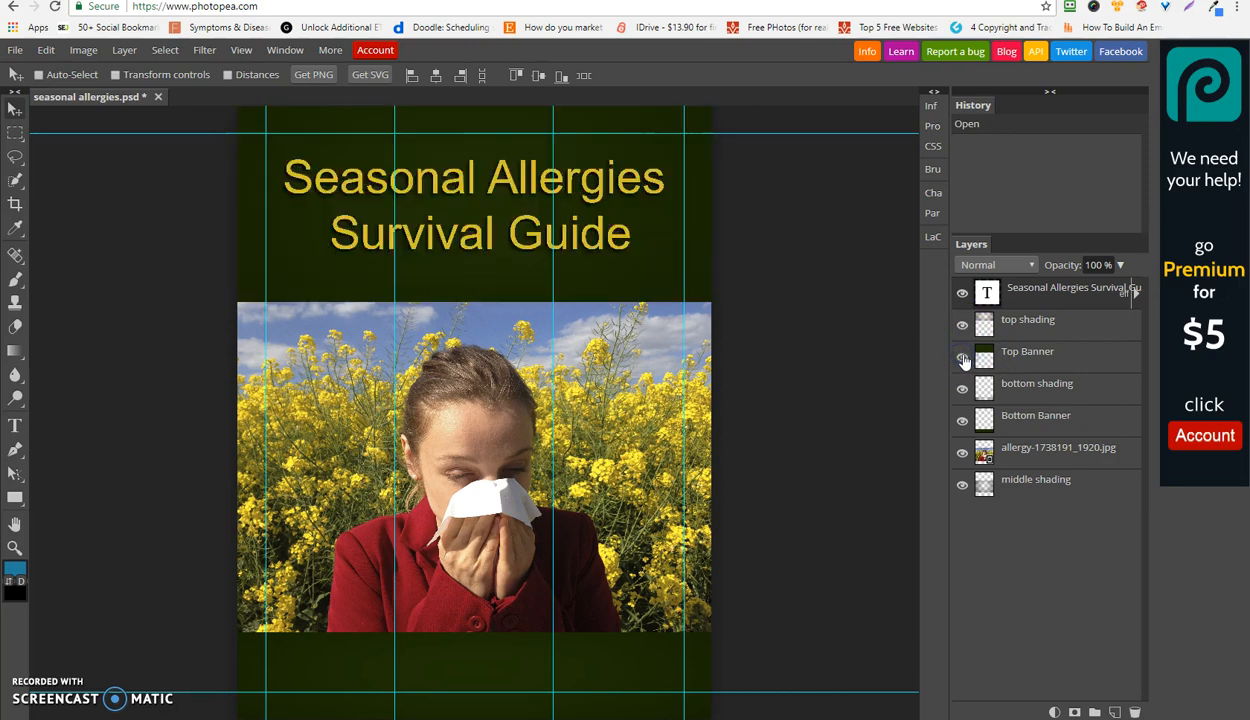
left_click(962, 455)
left_click(963, 455)
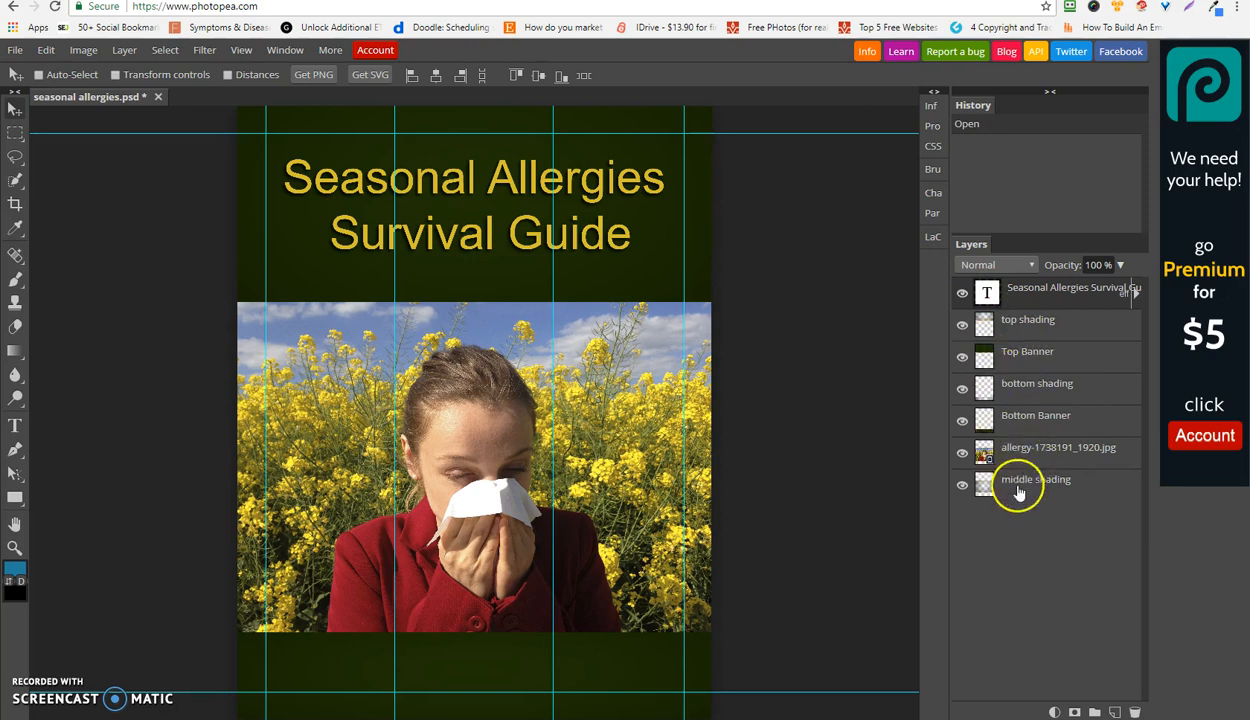
left_click(962, 453)
left_click(962, 453)
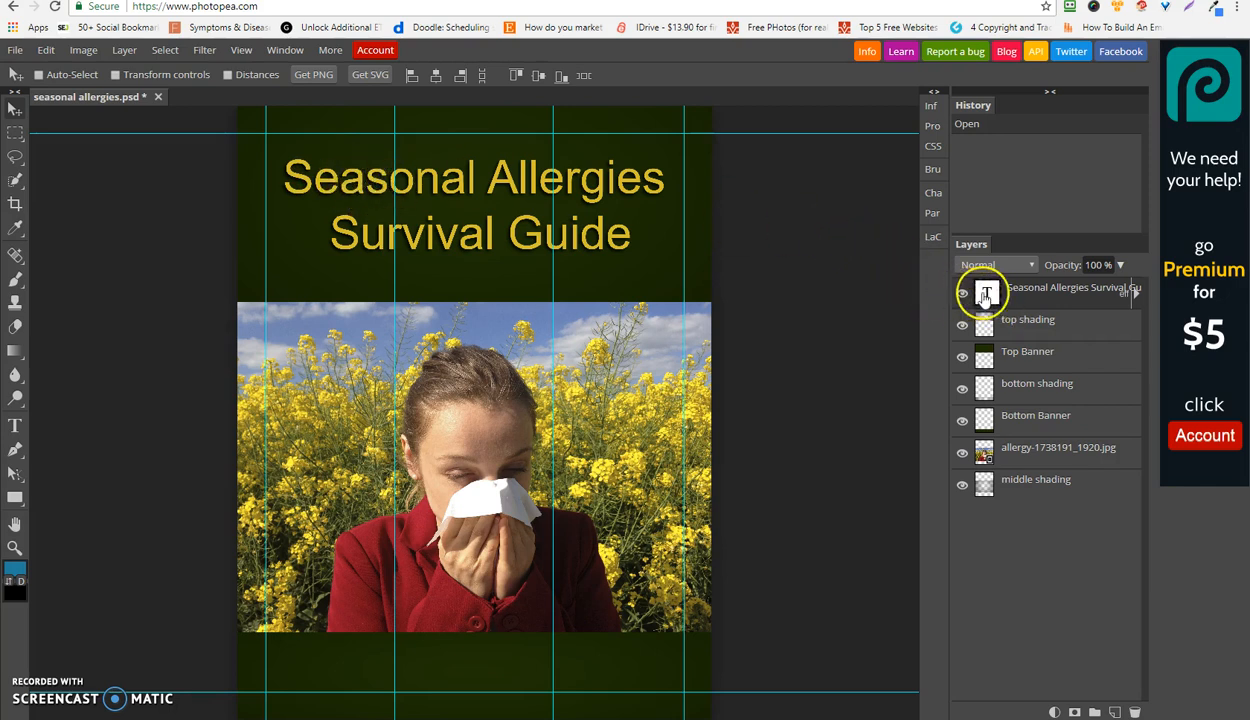
Recolor the word "Seasonal" in the title text layer to green 0ad35b
left_click(1045, 297)
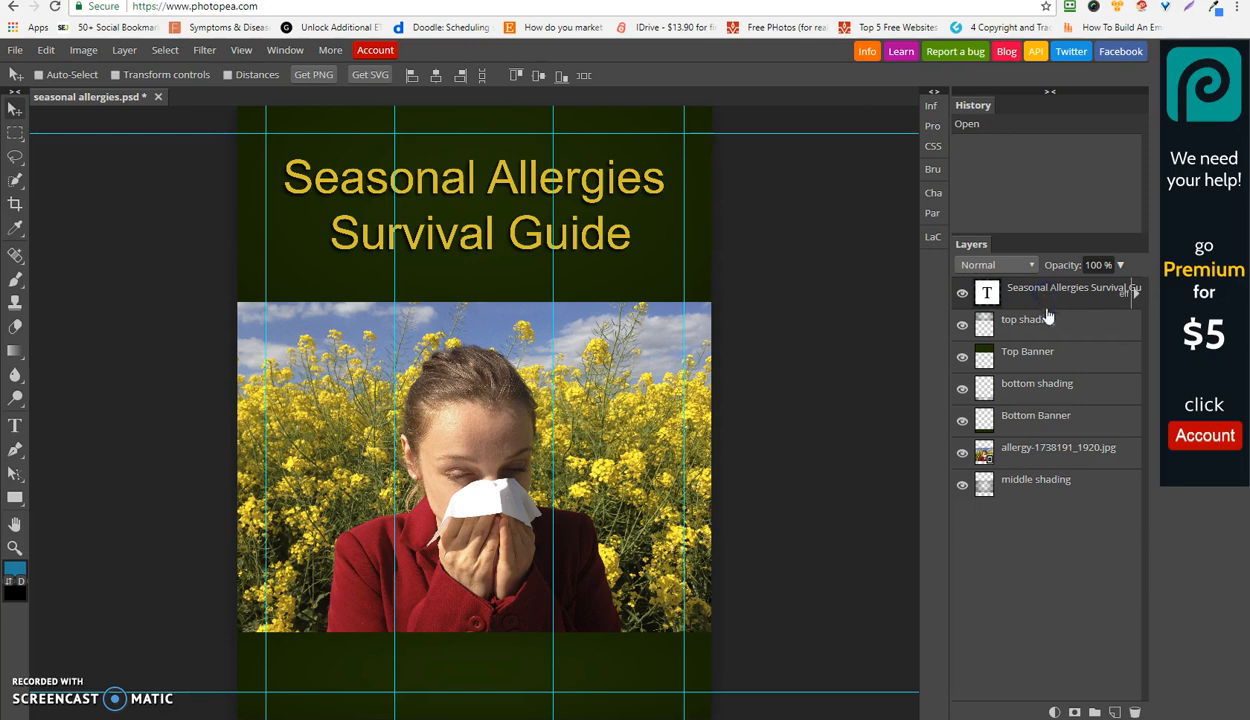
left_click(1062, 334)
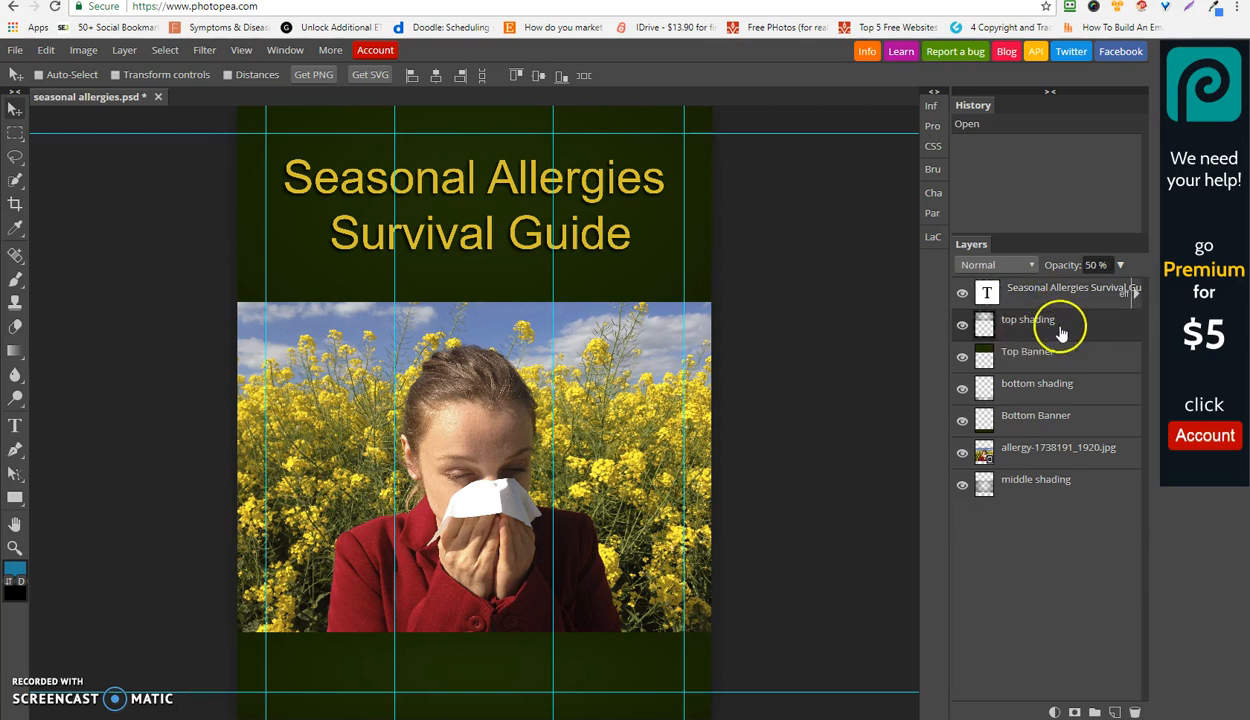
left_click(1043, 292)
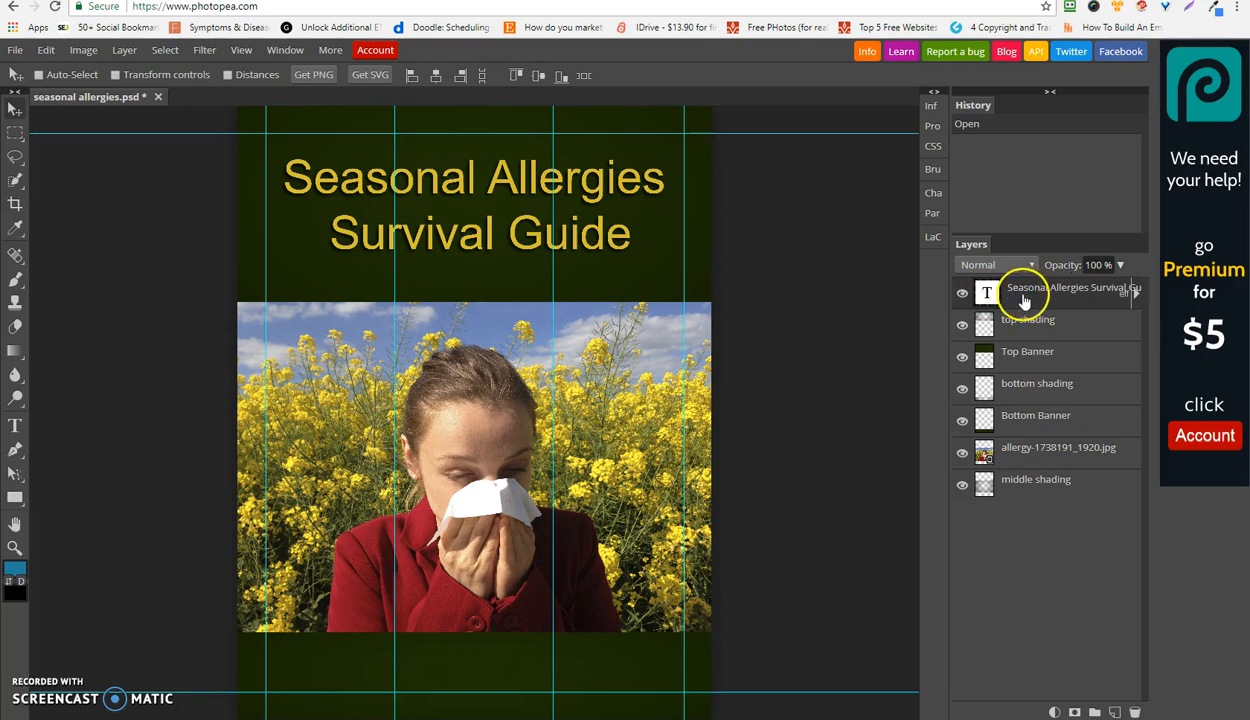
left_click(15, 425)
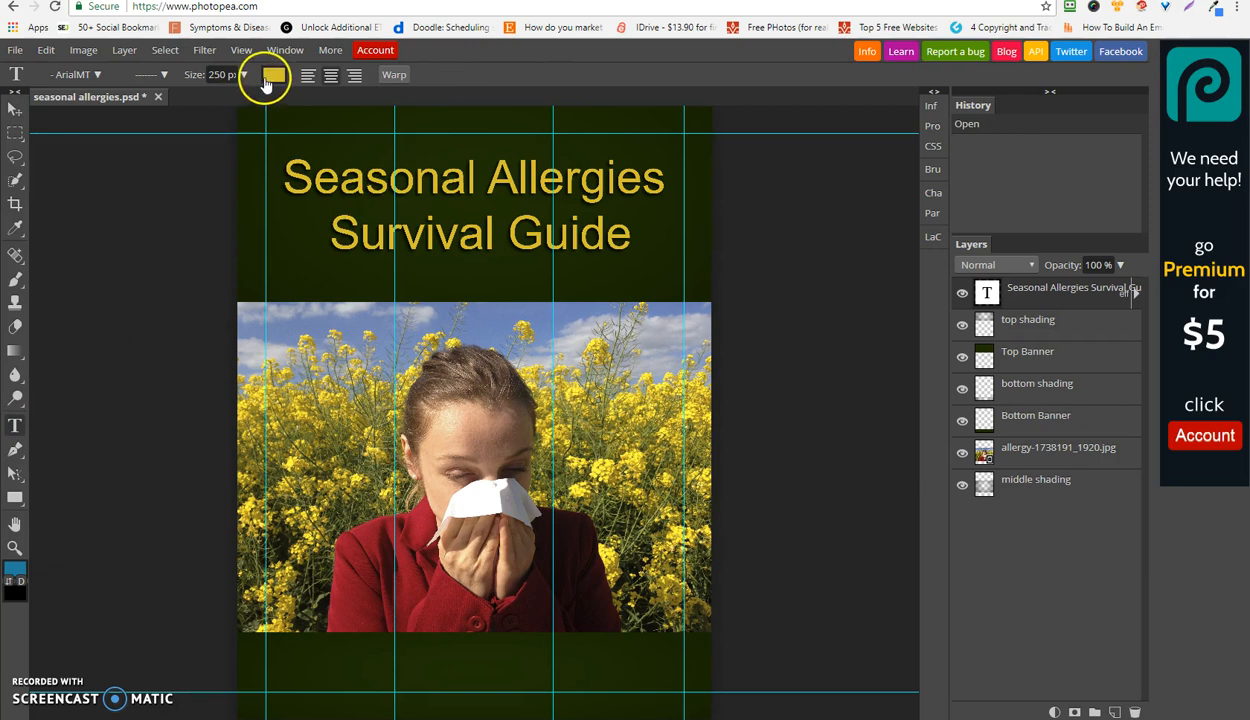
left_click(477, 180)
left_click_drag(477, 180, 287, 170)
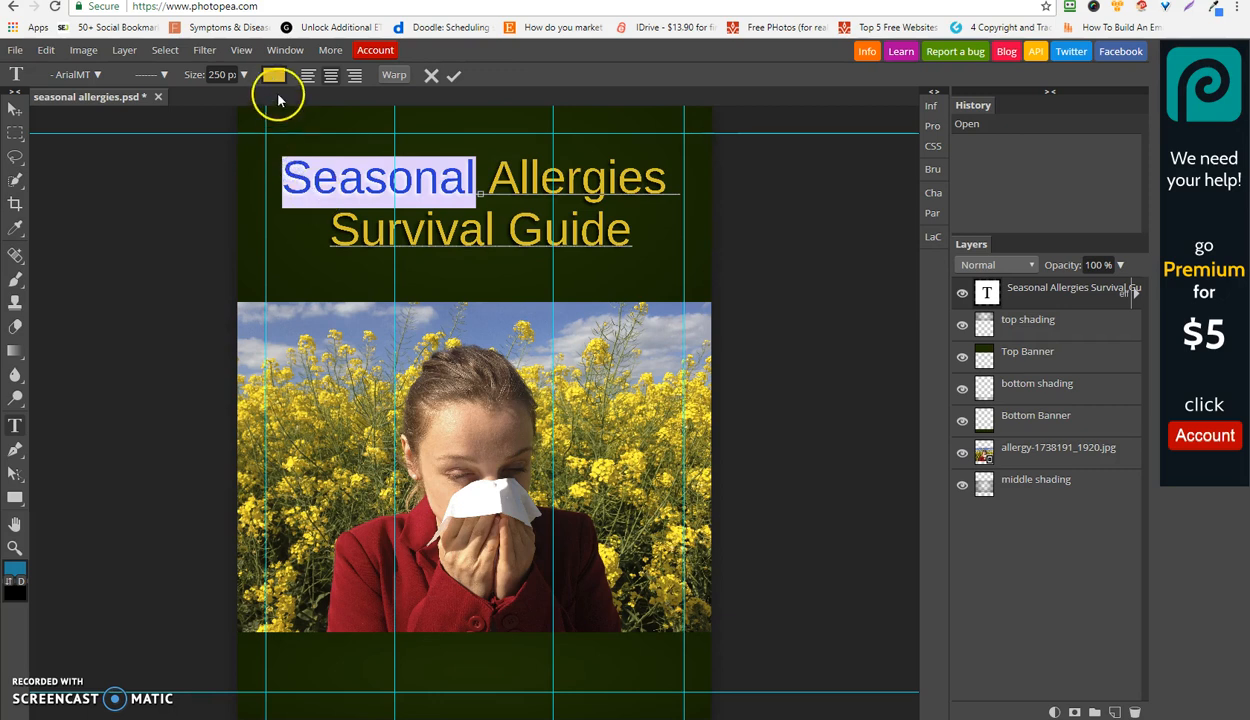
left_click(273, 76)
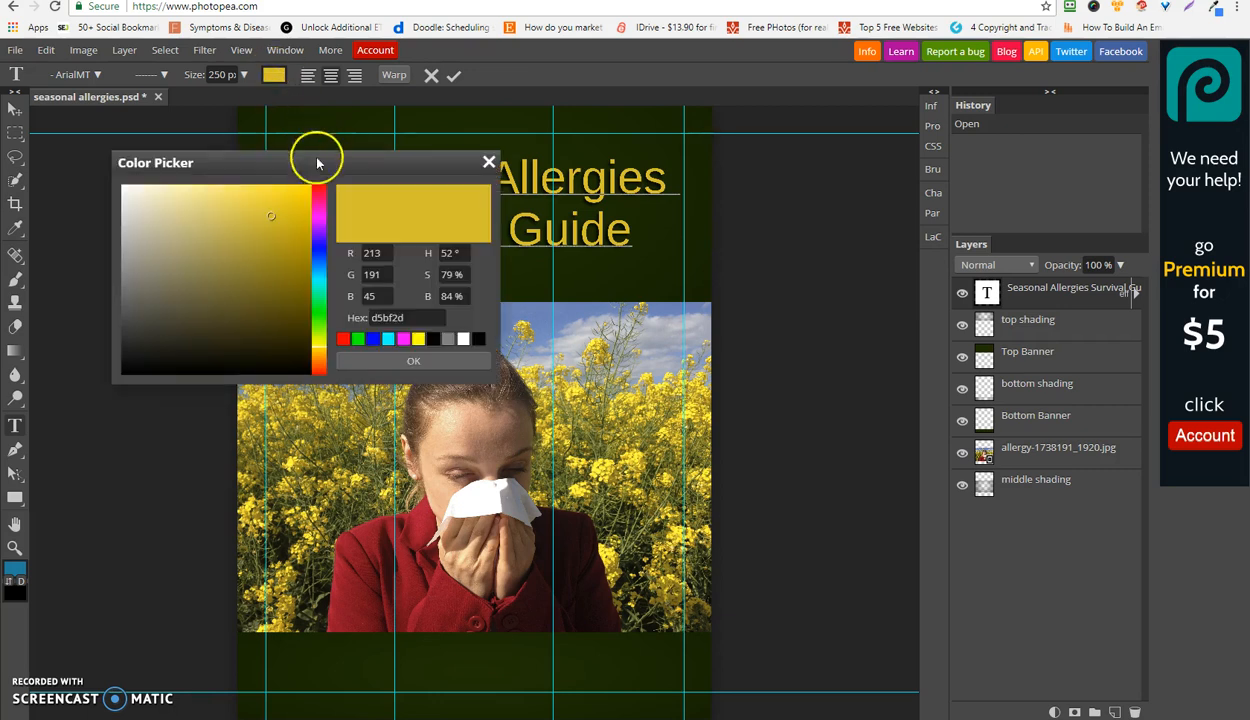
mouse_move(327, 295)
left_mouse_down()
mouse_move(312, 293)
mouse_move(287, 223)
mouse_move(303, 222)
left_mouse_up()
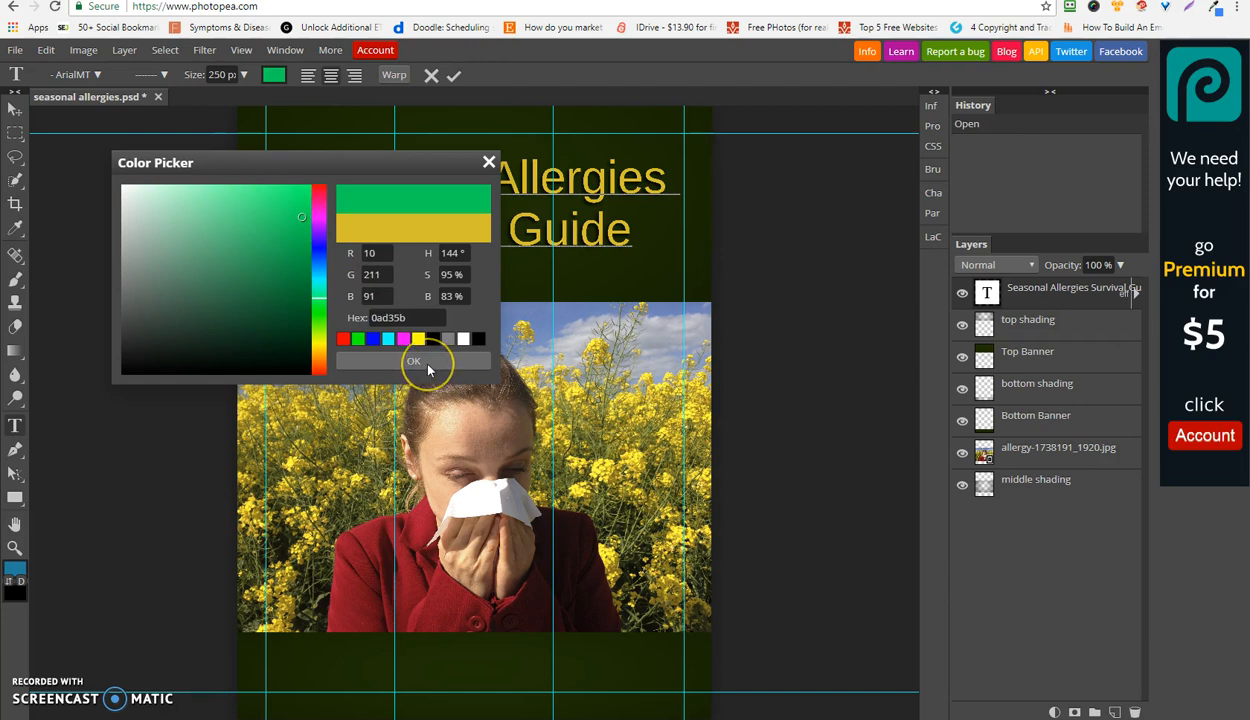
left_click(425, 366)
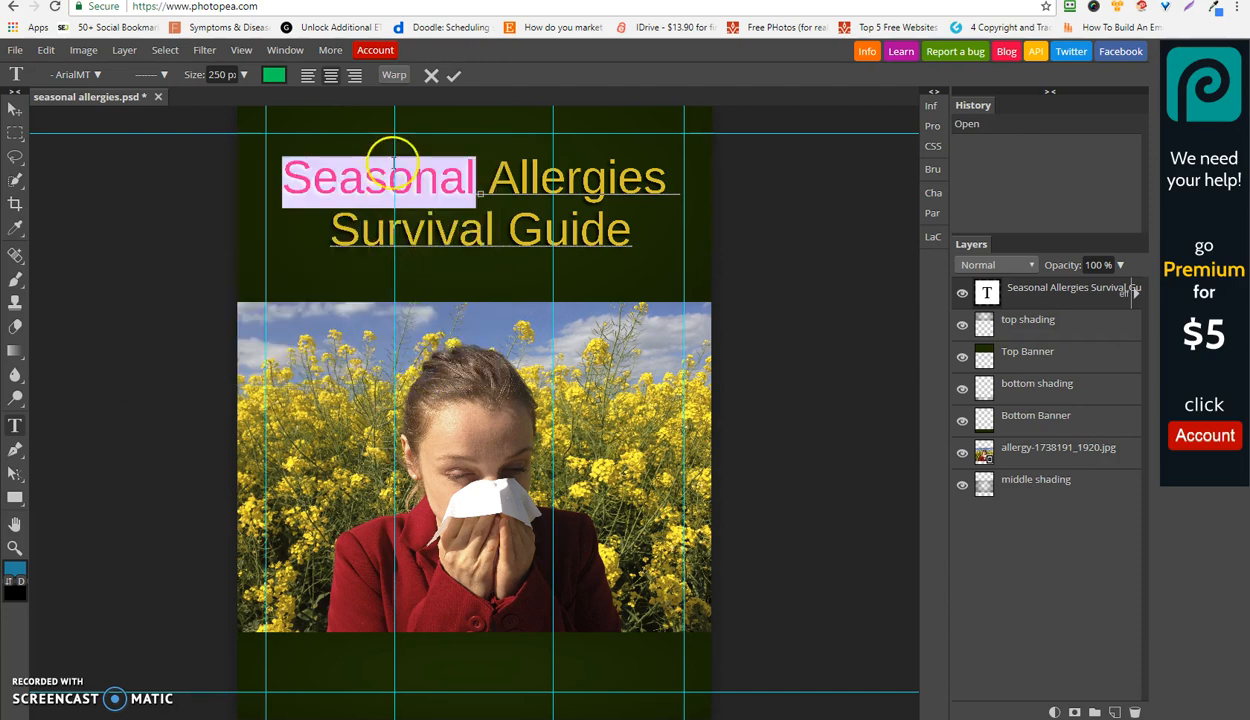
left_click(453, 78)
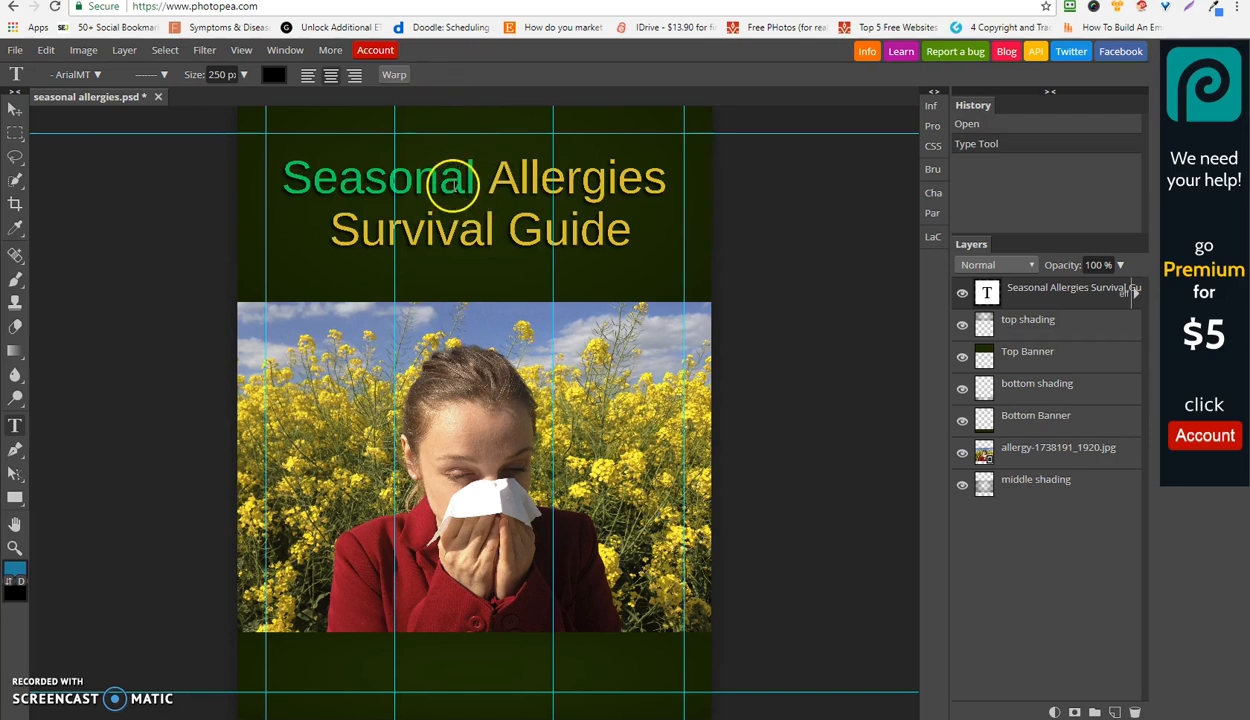
Change the font of the word "Allergies" in the title to 3Dumb
left_click(489, 179)
left_click_drag(489, 179, 668, 188)
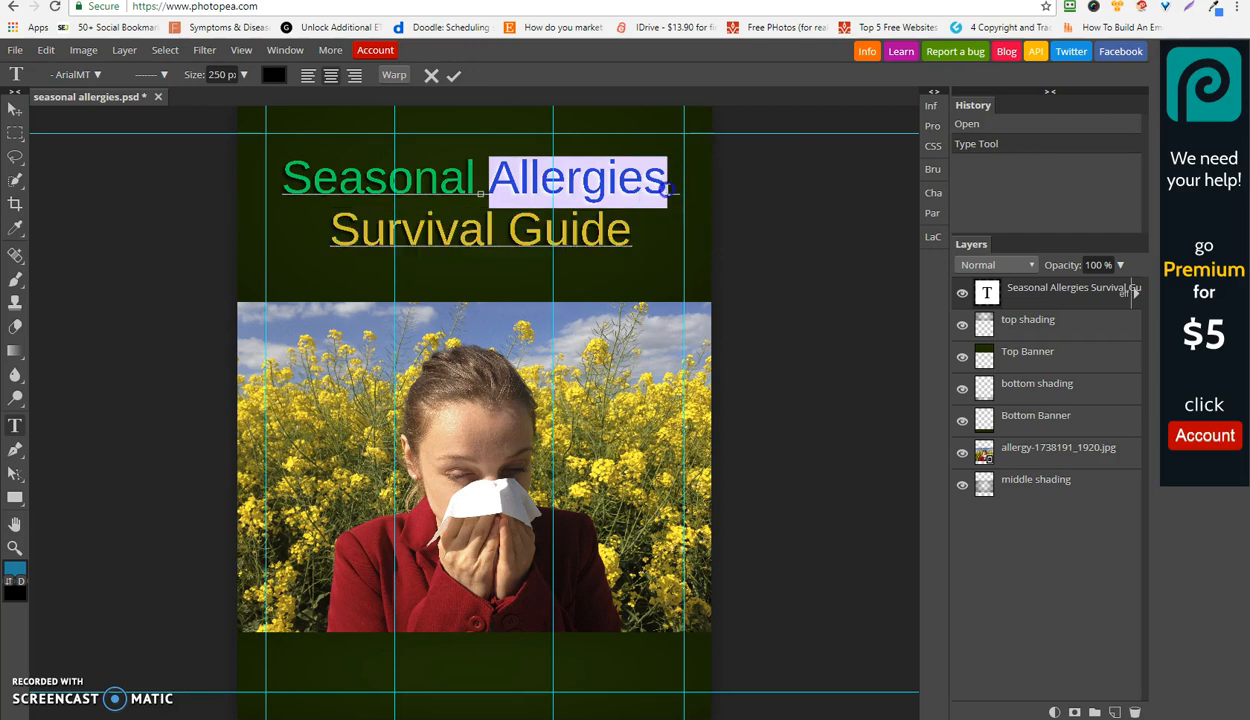
left_click(98, 78)
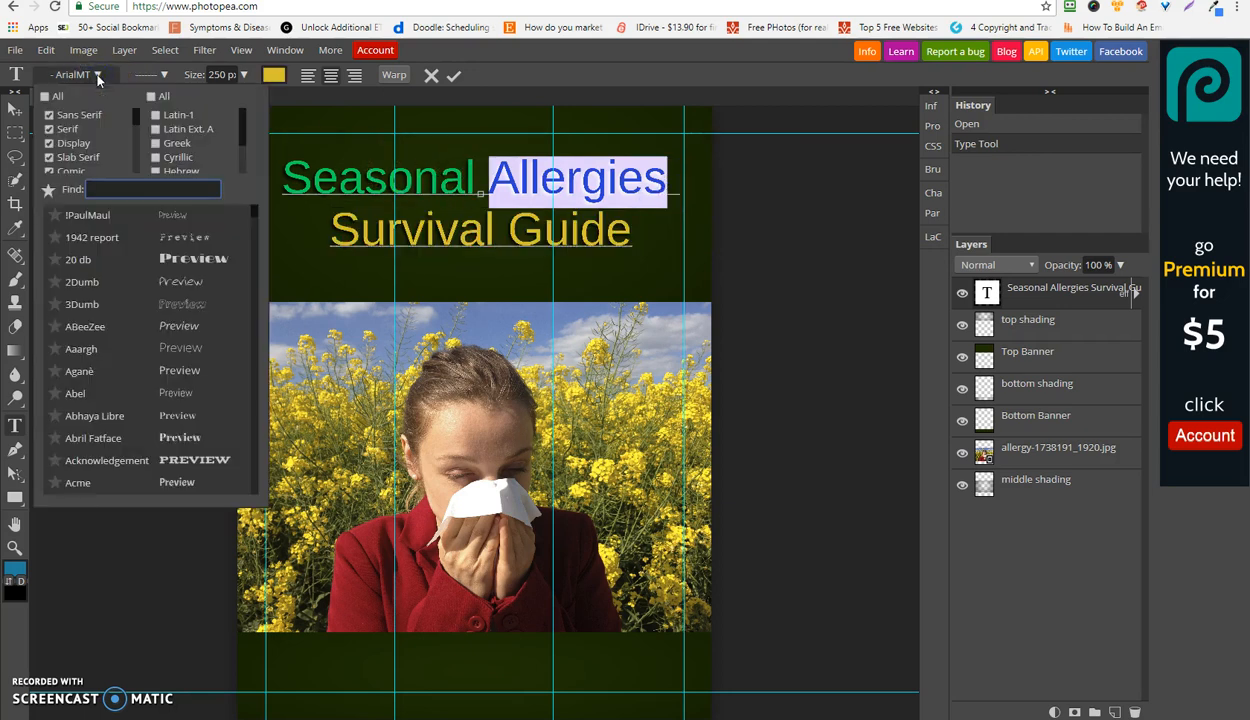
left_click(184, 305)
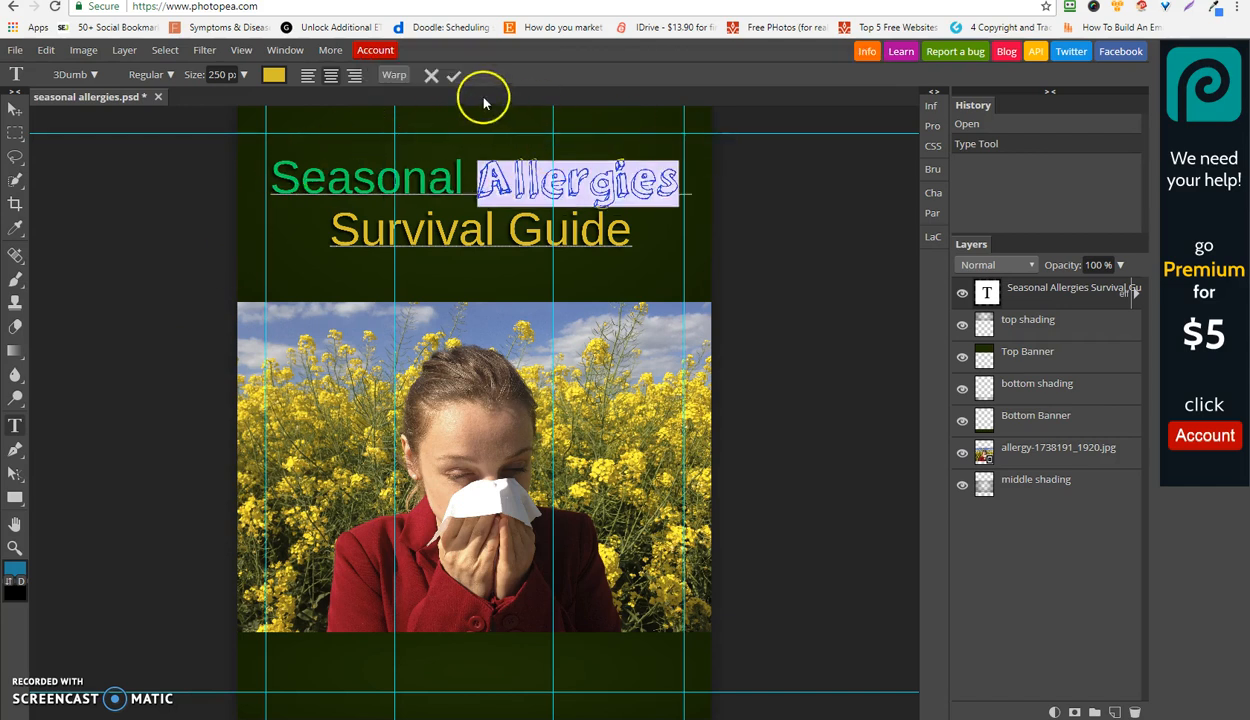
left_click(453, 76)
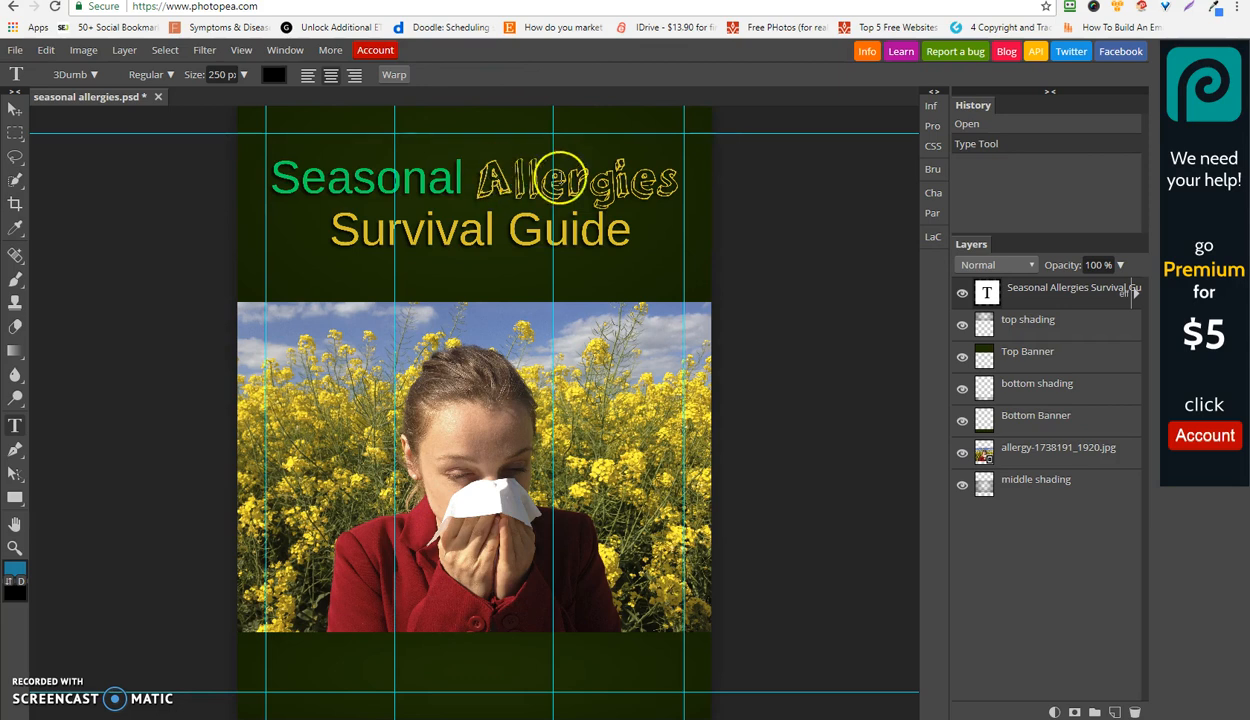
Delete the final "l" of "Seasonal" in the title and retype it
left_click(468, 178)
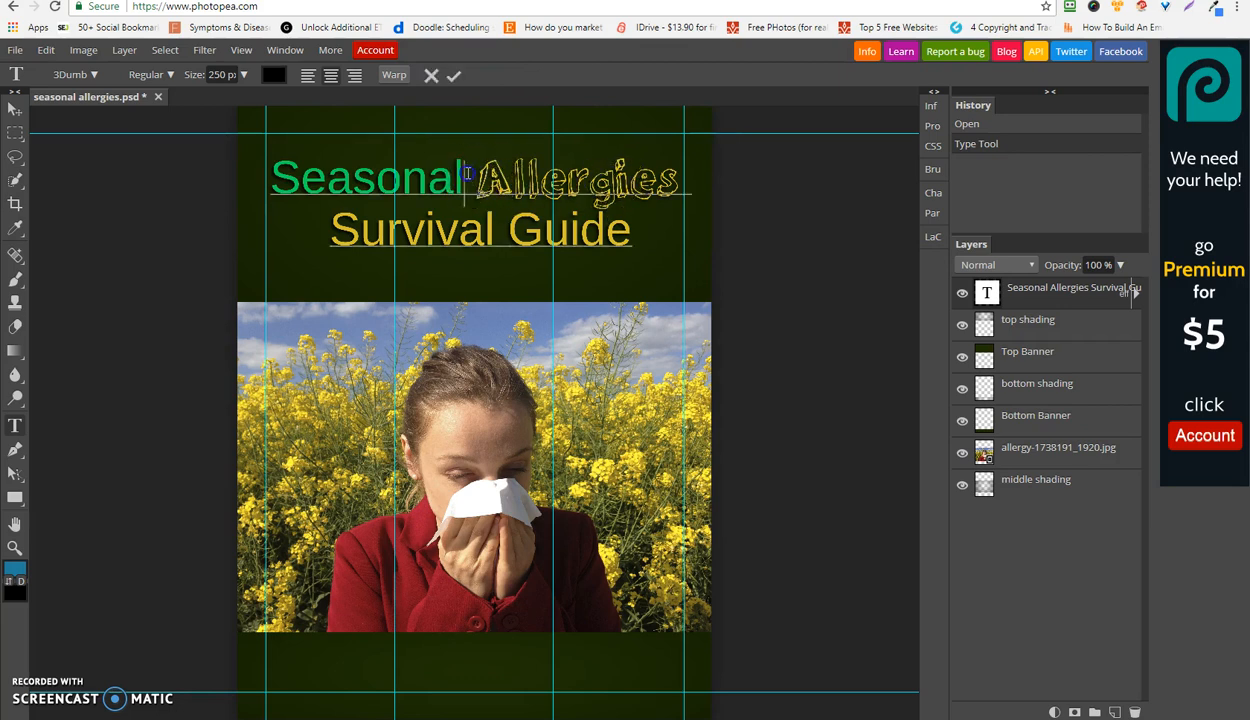
key("BackSpace")
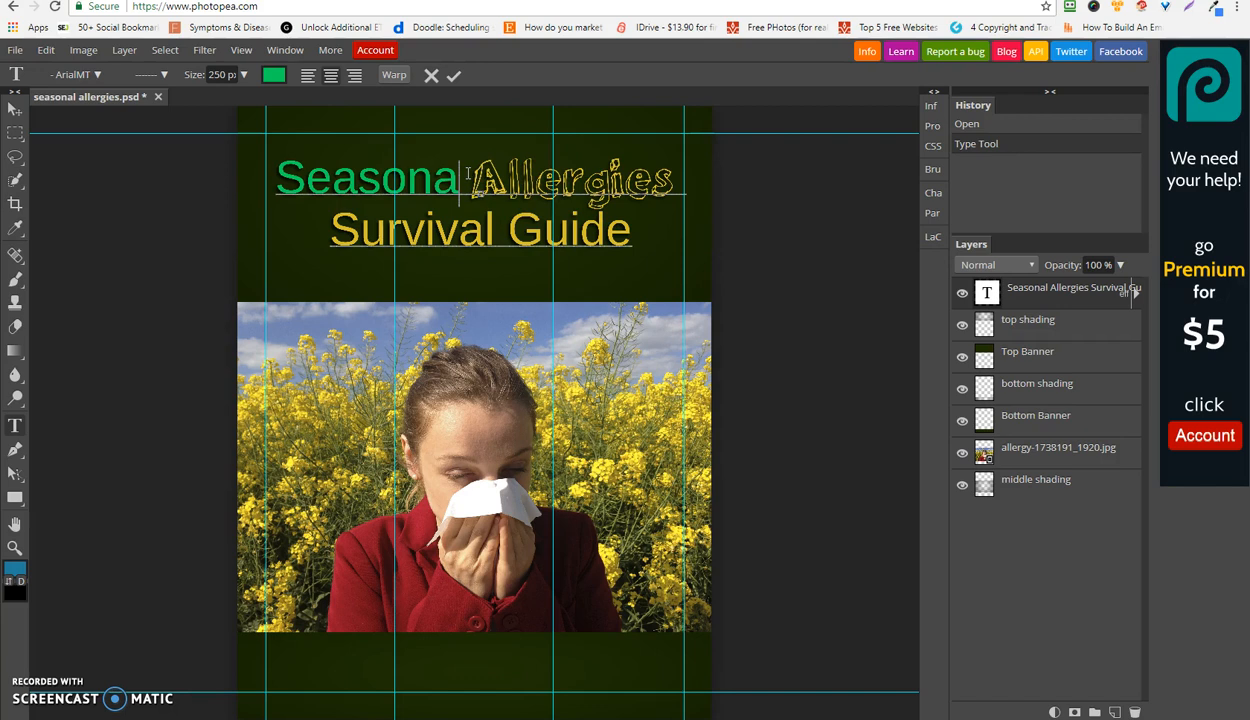
type("l")
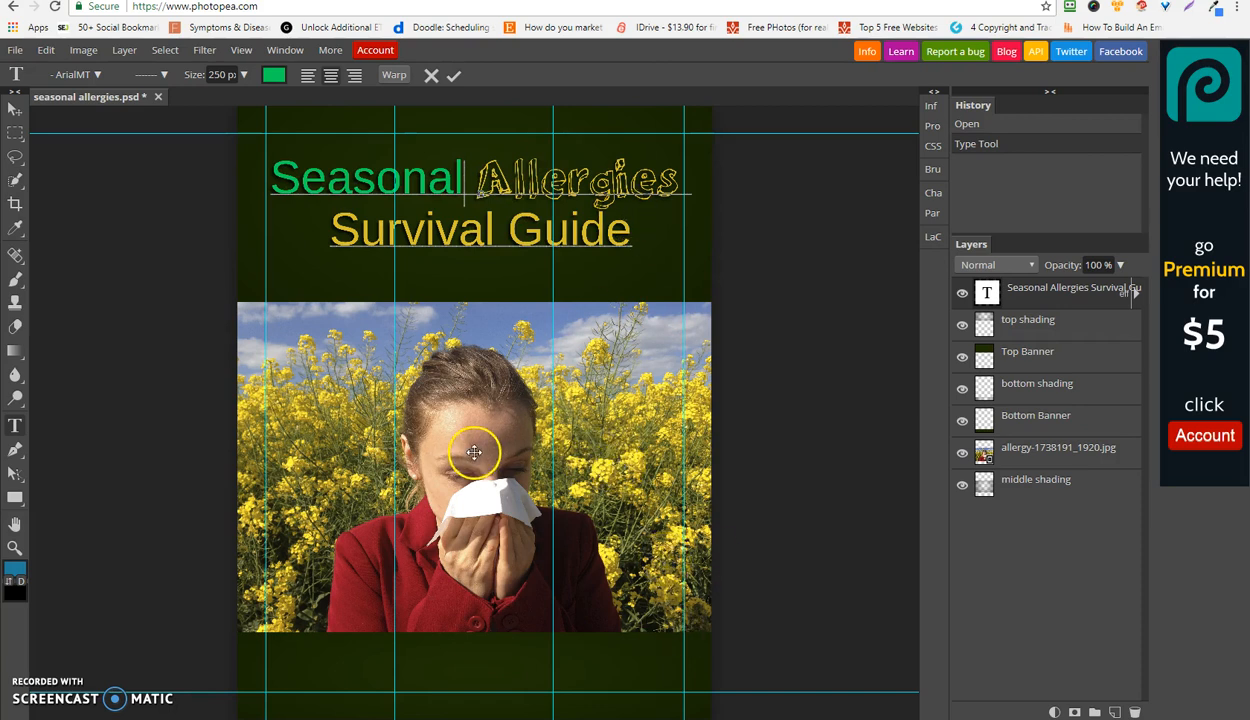
Place the dandelion-1123445_1920 image from the Images for PLR Use folder directly above the allergy-1738191_1920.jpg layer
left_click(1018, 457)
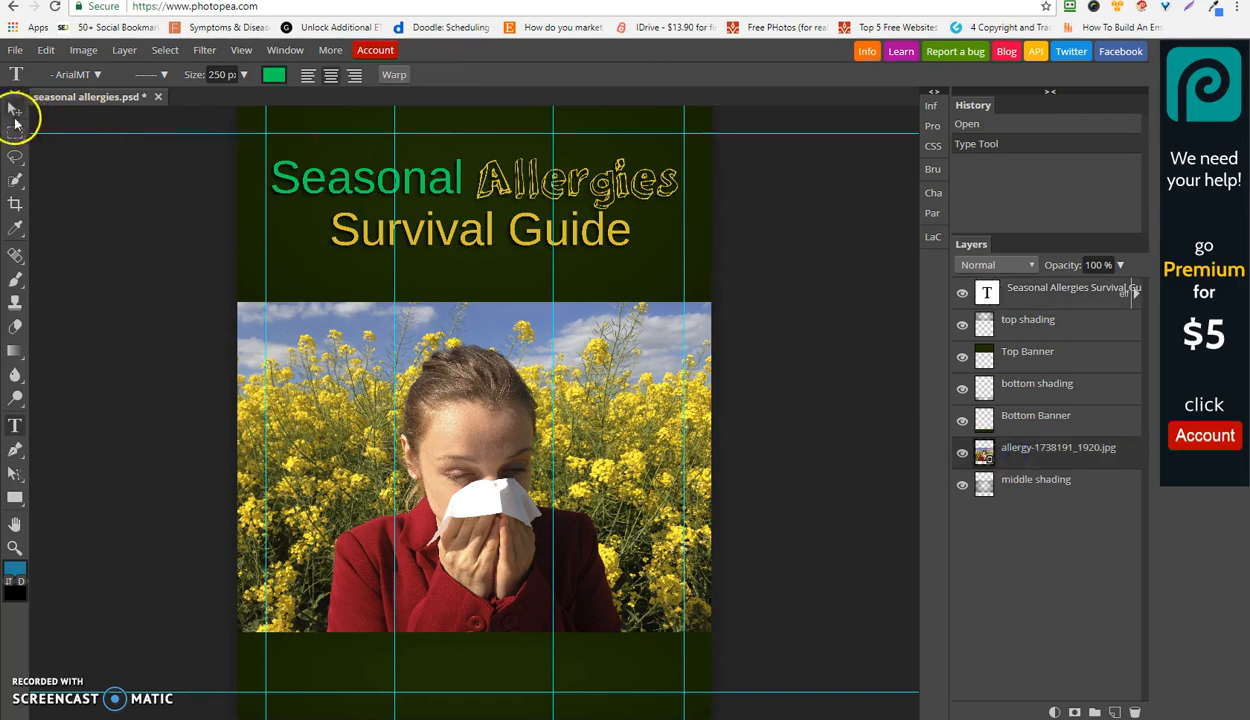
left_click(15, 110)
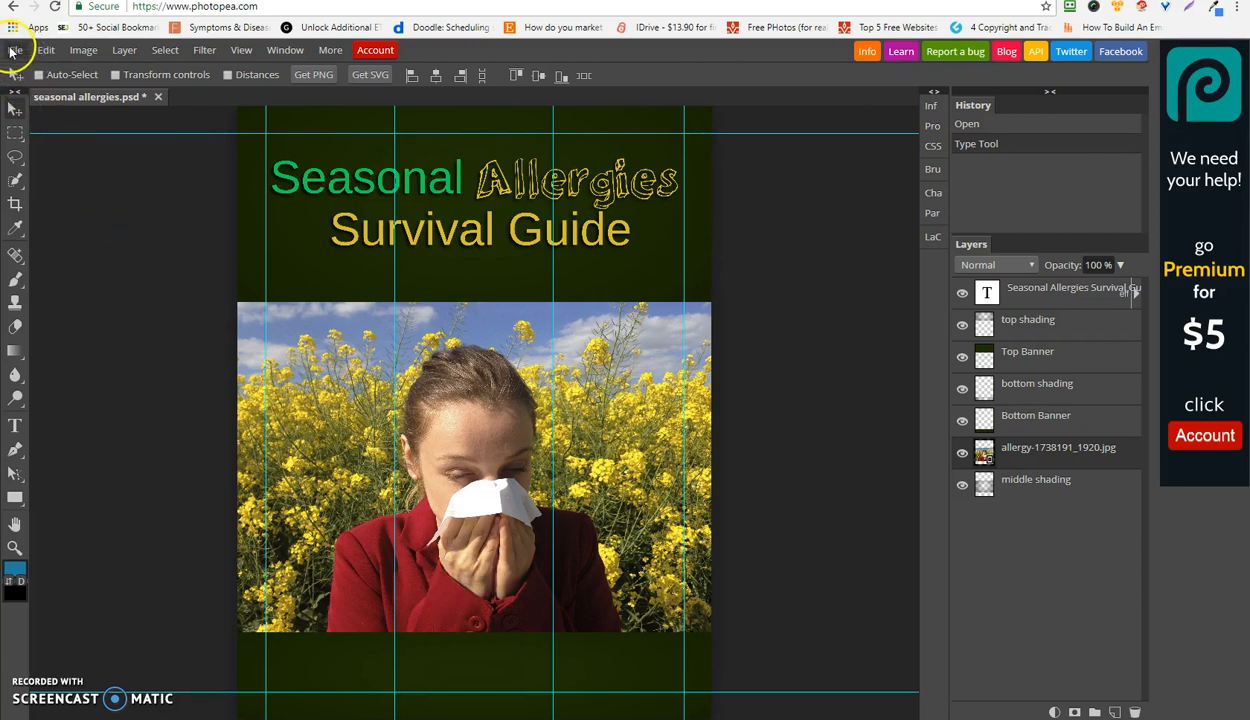
left_click(14, 50)
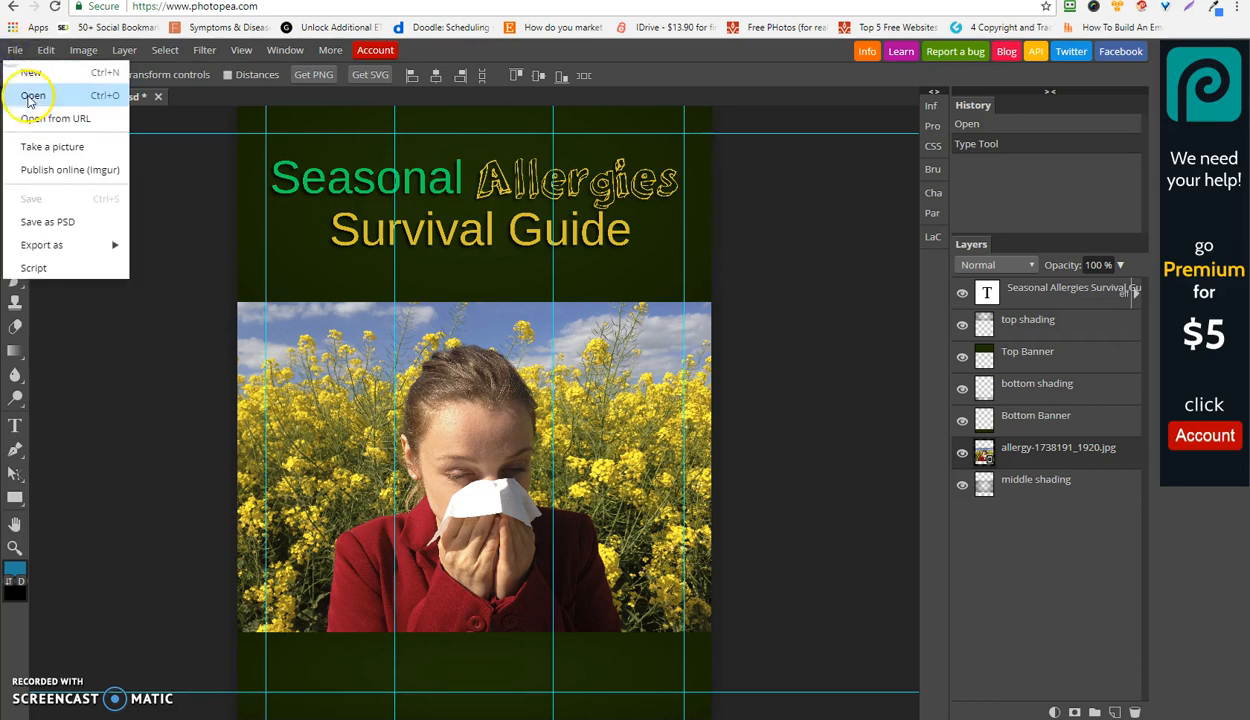
left_click(156, 155)
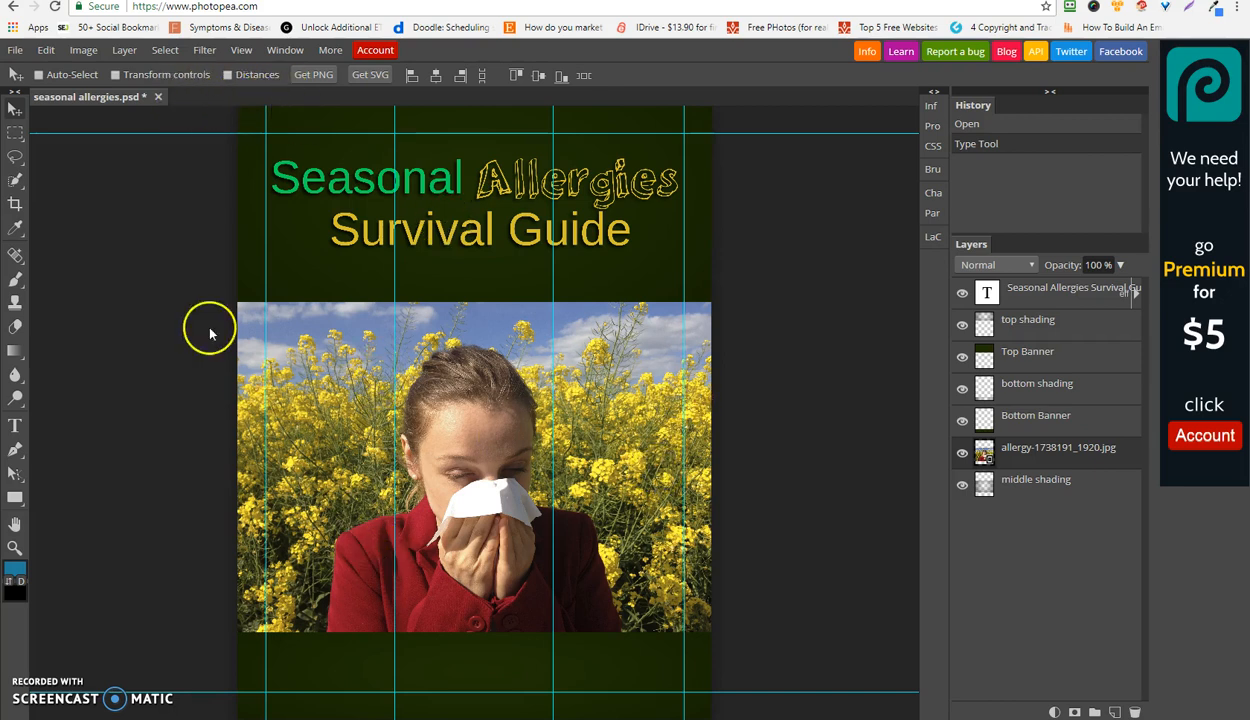
mouse_move(420, 719)
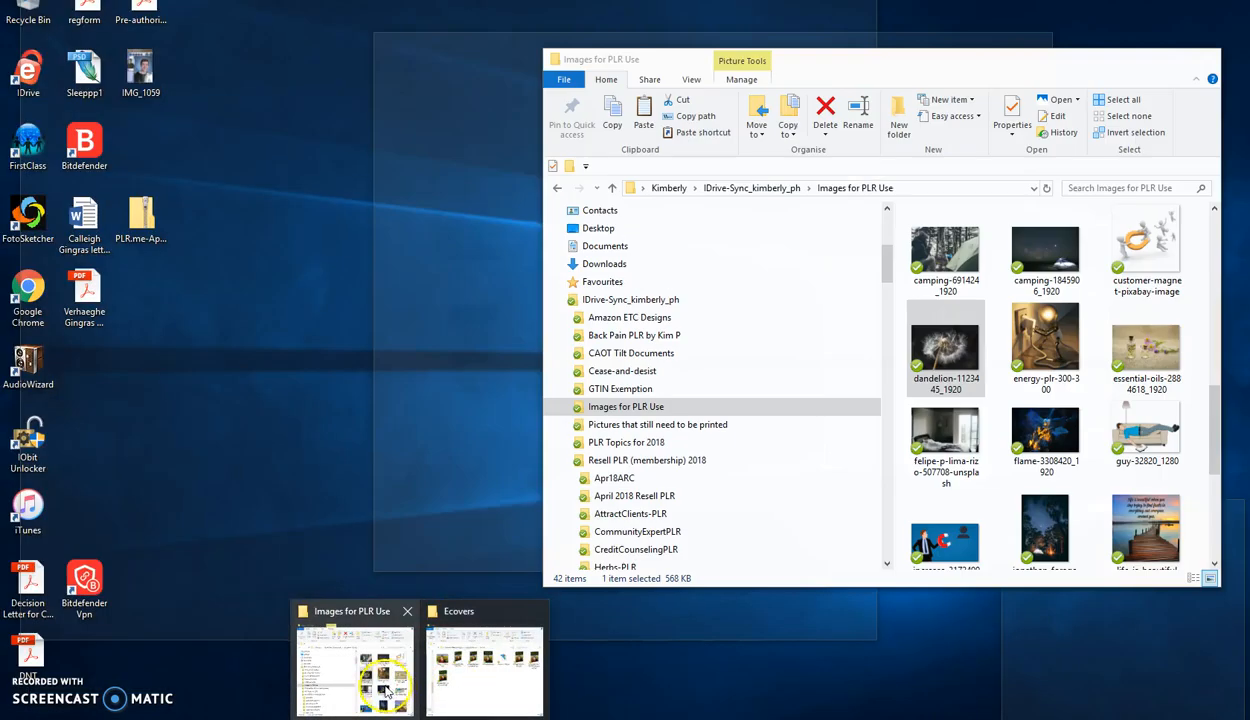
left_click(355, 670)
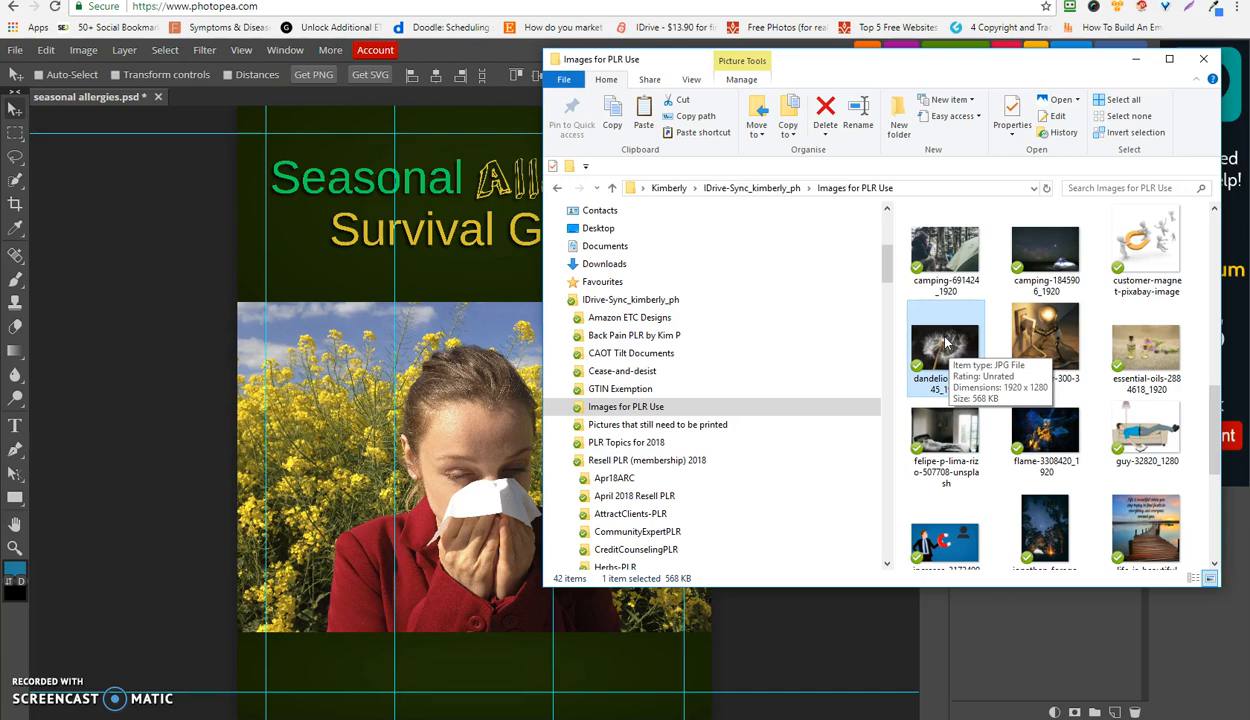
left_click_drag(946, 343, 437, 423)
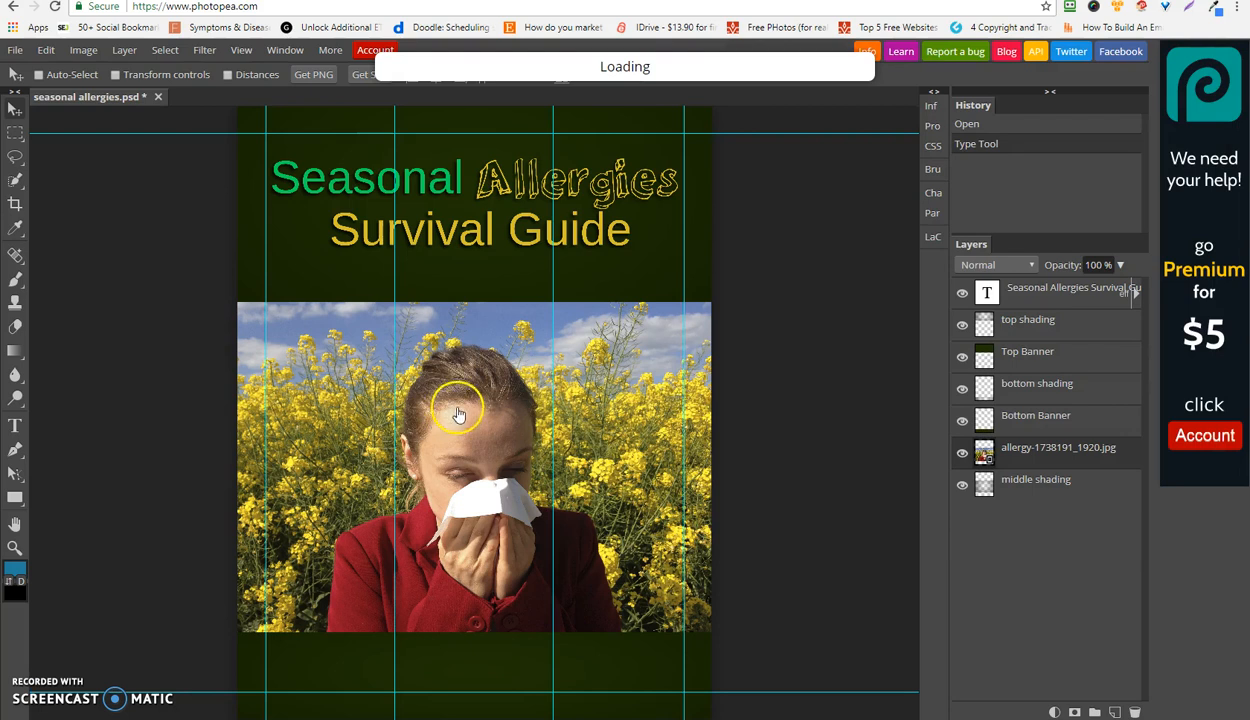
Apply the dandelion image's placement and move it down over the woman's photo in the middle of the cover
left_click_drag(477, 330, 491, 346)
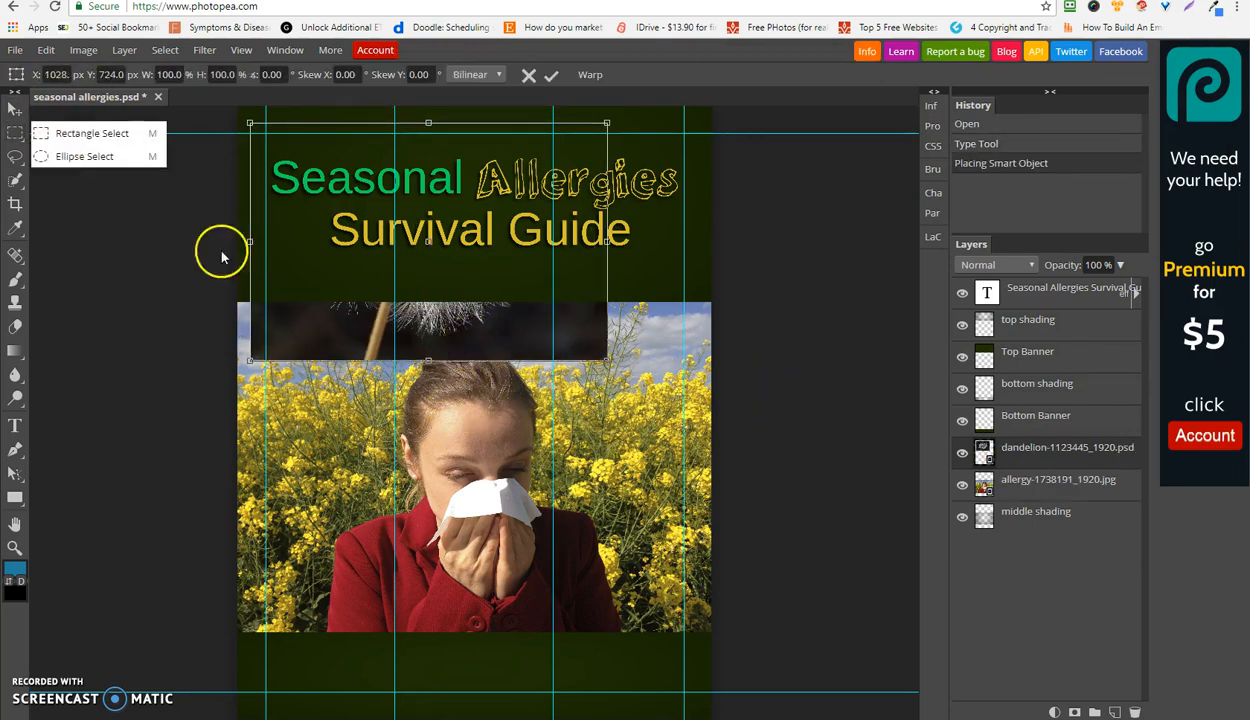
left_click(14, 110)
left_click_drag(371, 326, 434, 533)
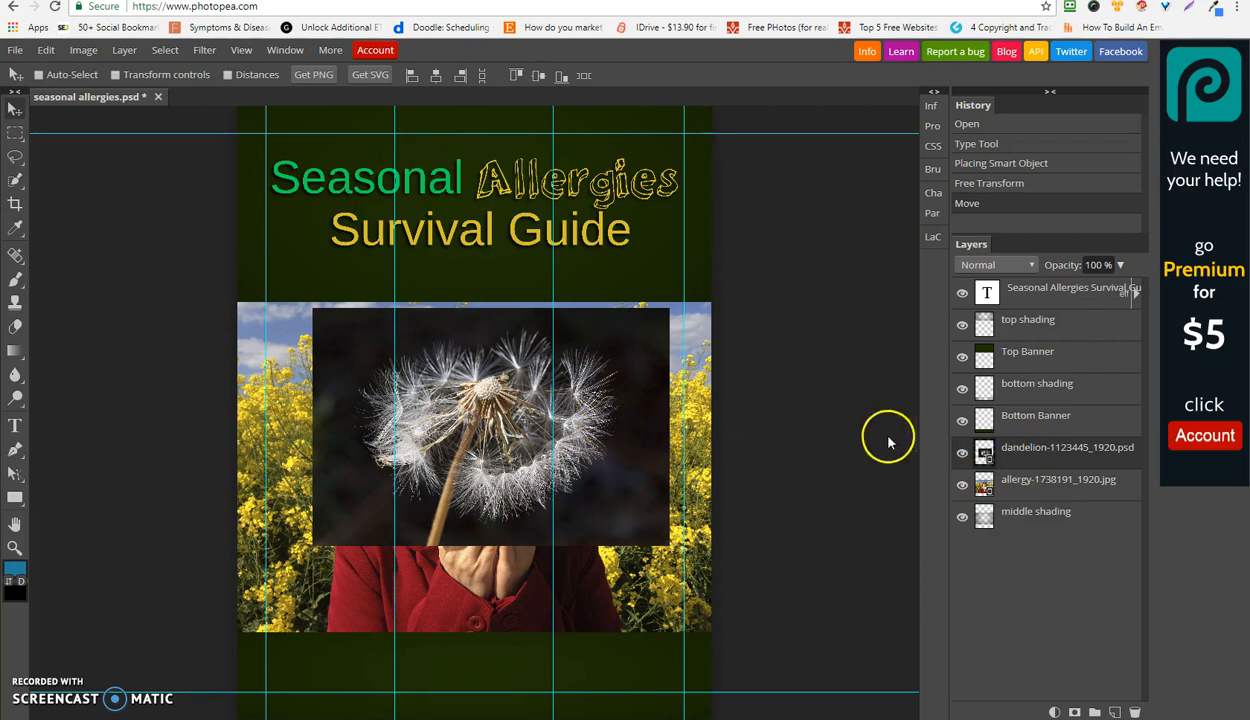
Nudge the allergy-1738191_1920.jpg photo slightly to the left, and reselect the dandelion layer
left_click(996, 476)
left_click_drag(696, 565, 693, 565)
left_click(990, 450)
right_click(609, 409)
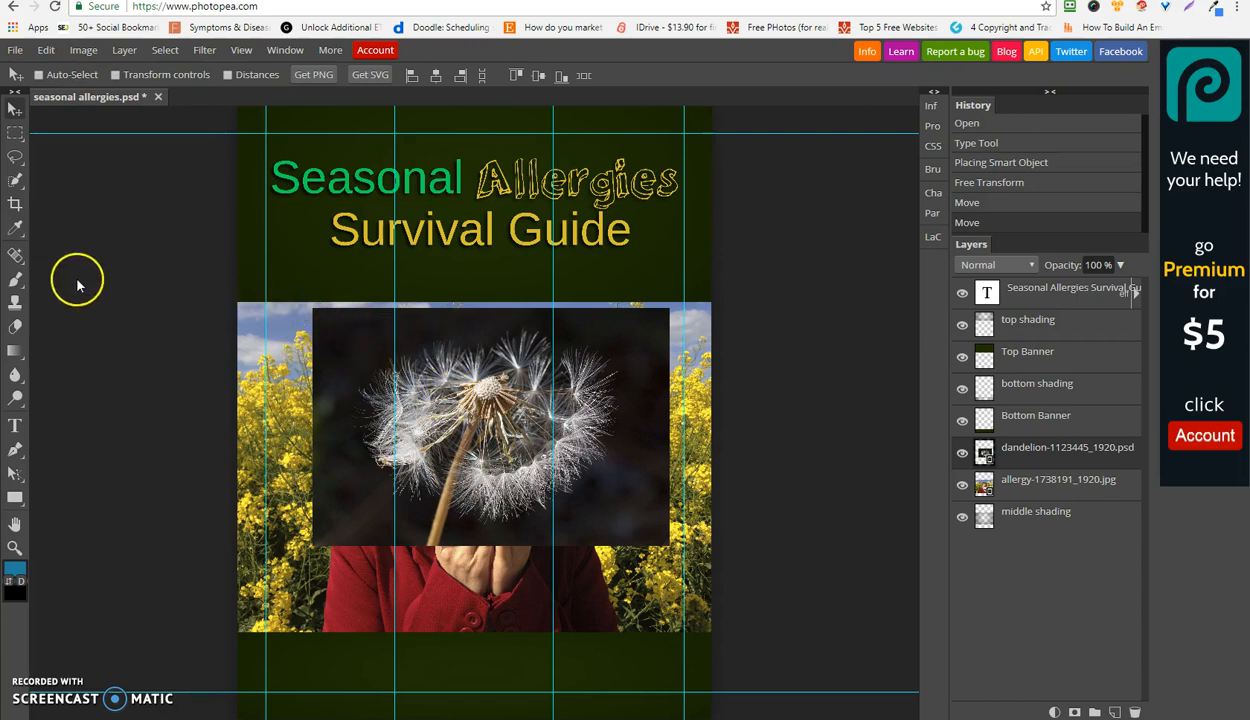
Free-transform the dandelion image to about 150% width and 148% height so it covers the woman's photo between the green banners
left_click(44, 51)
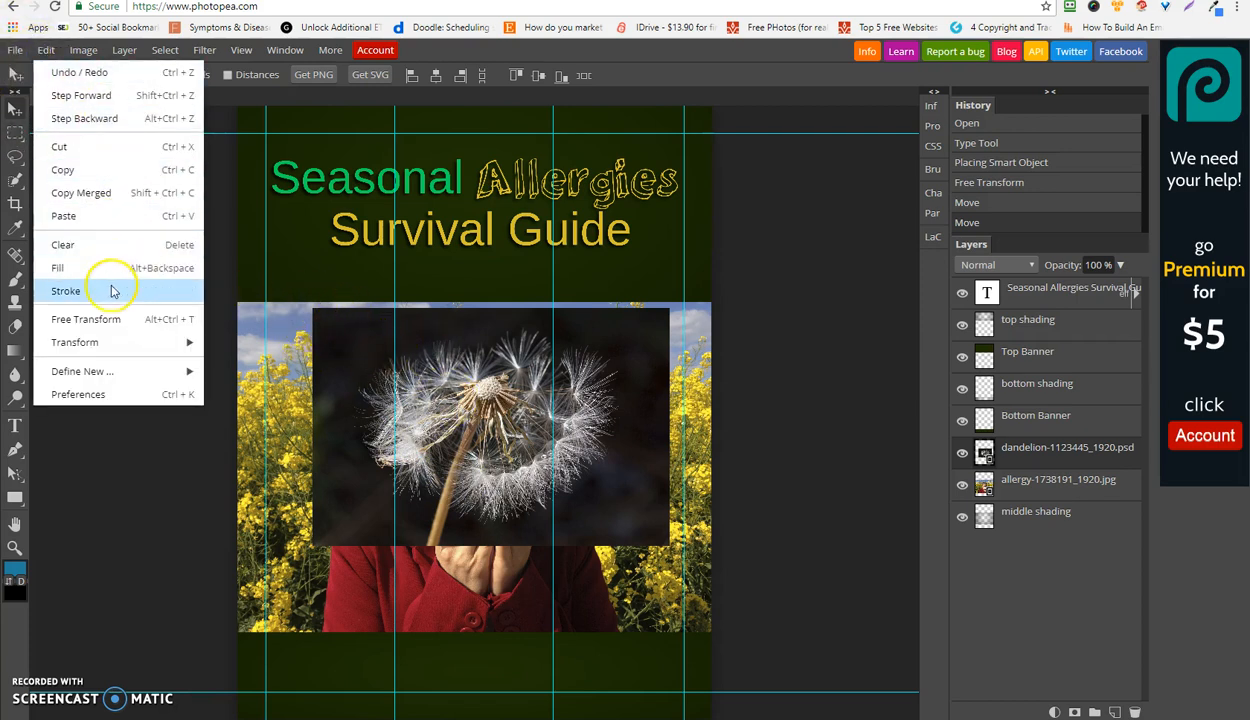
left_click(118, 318)
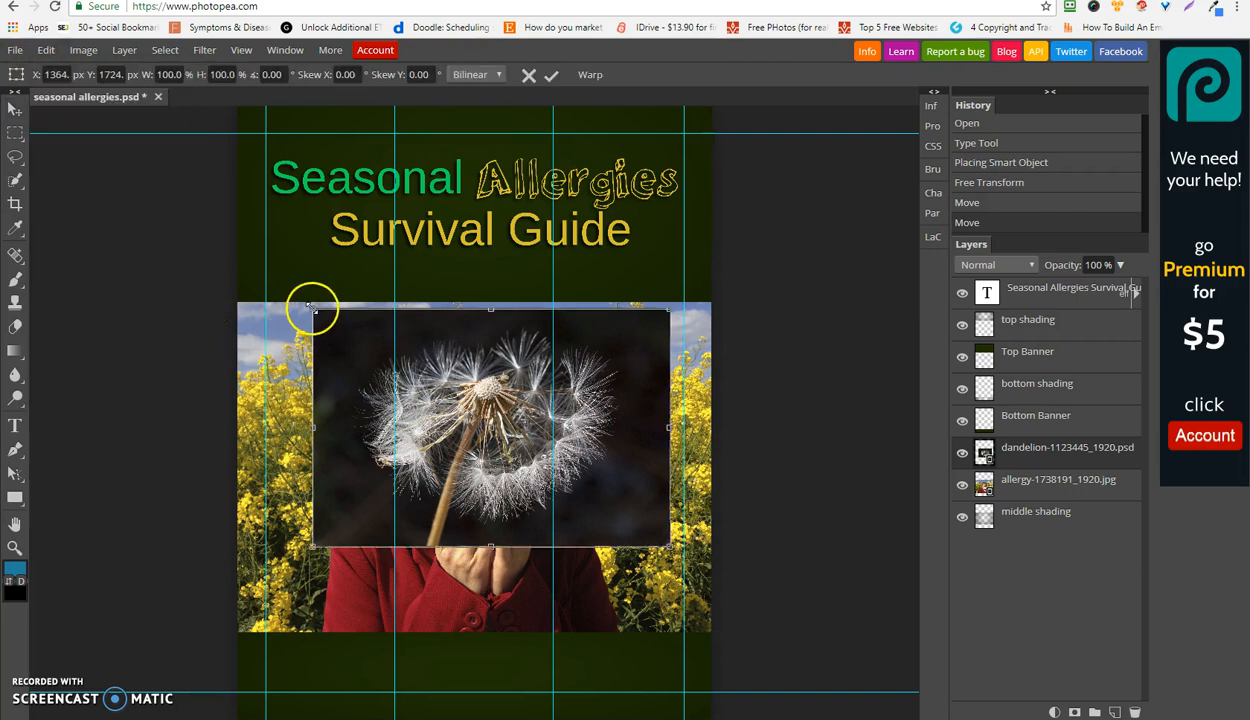
left_click_drag(313, 309, 226, 282)
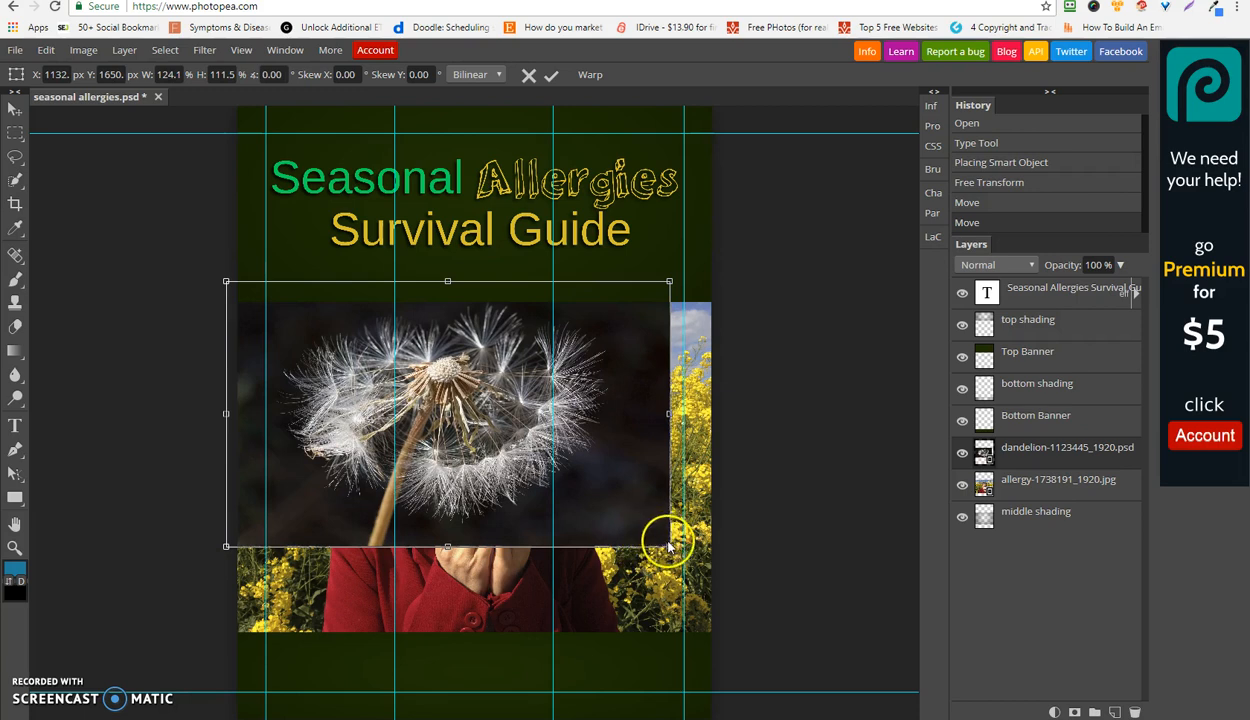
left_click_drag(669, 545, 762, 633)
left_click_drag(537, 494, 517, 494)
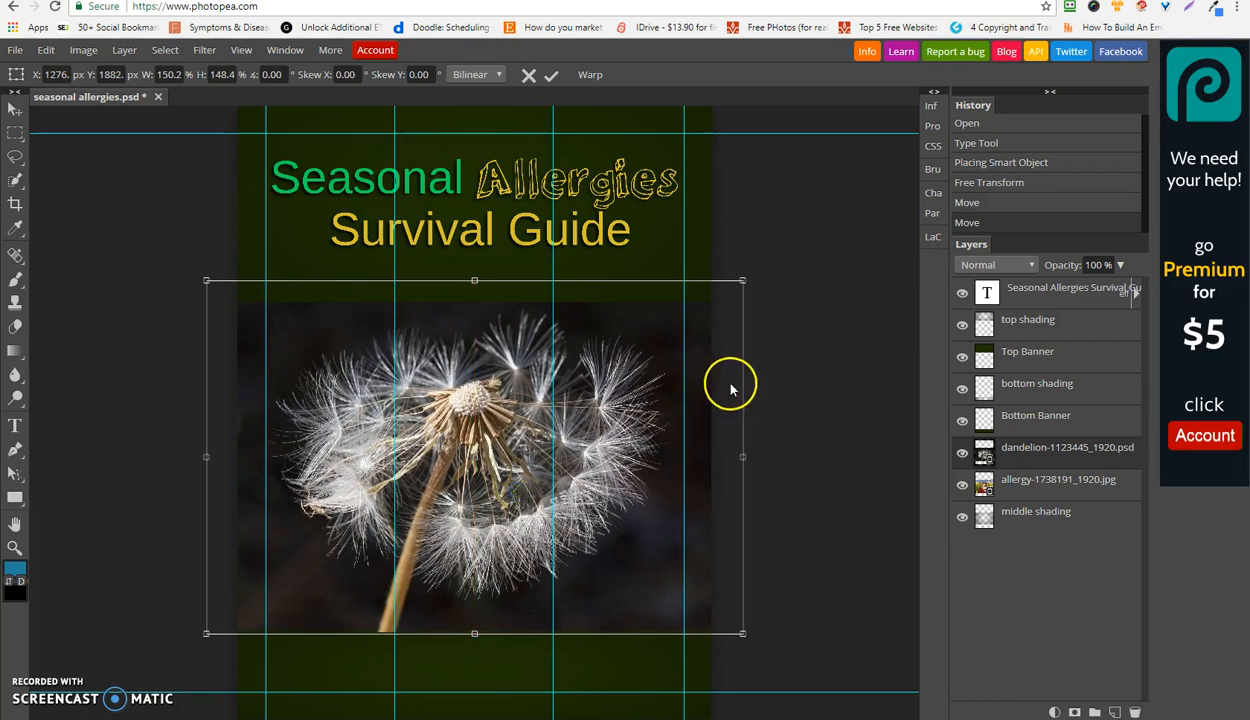
left_click(551, 78)
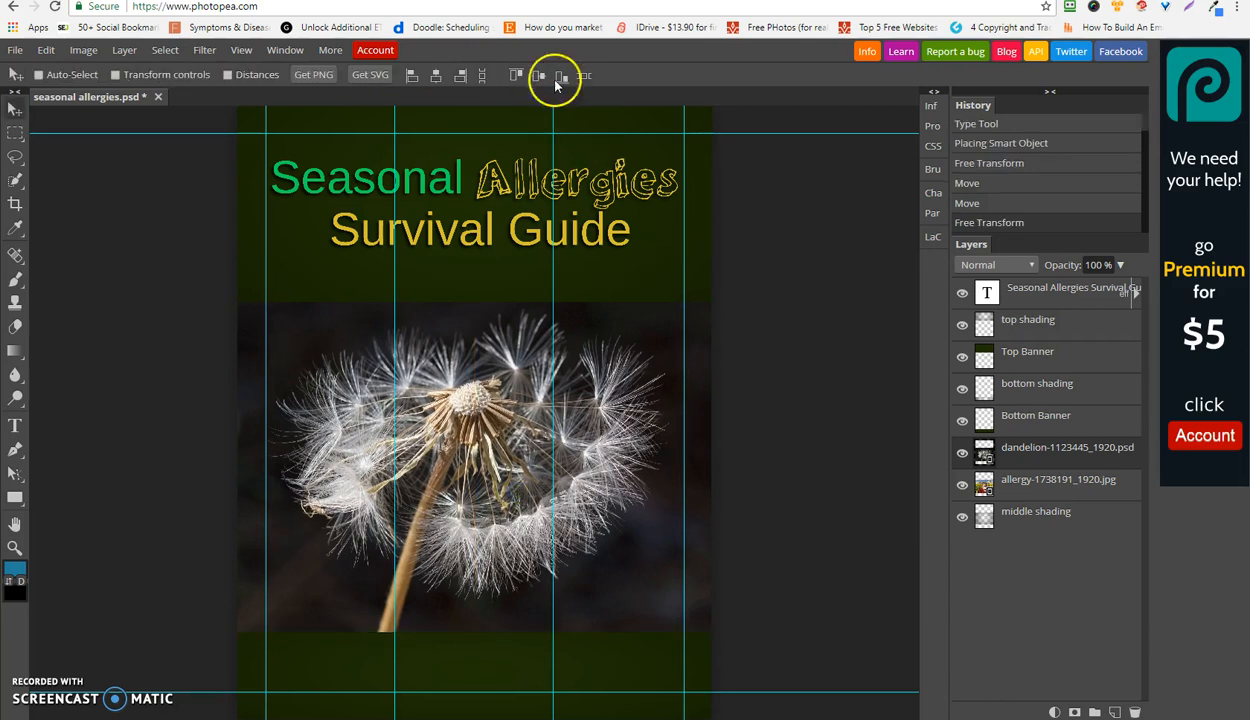
Delete the allergy-1738191_1920.jpg layer
left_click(1022, 489)
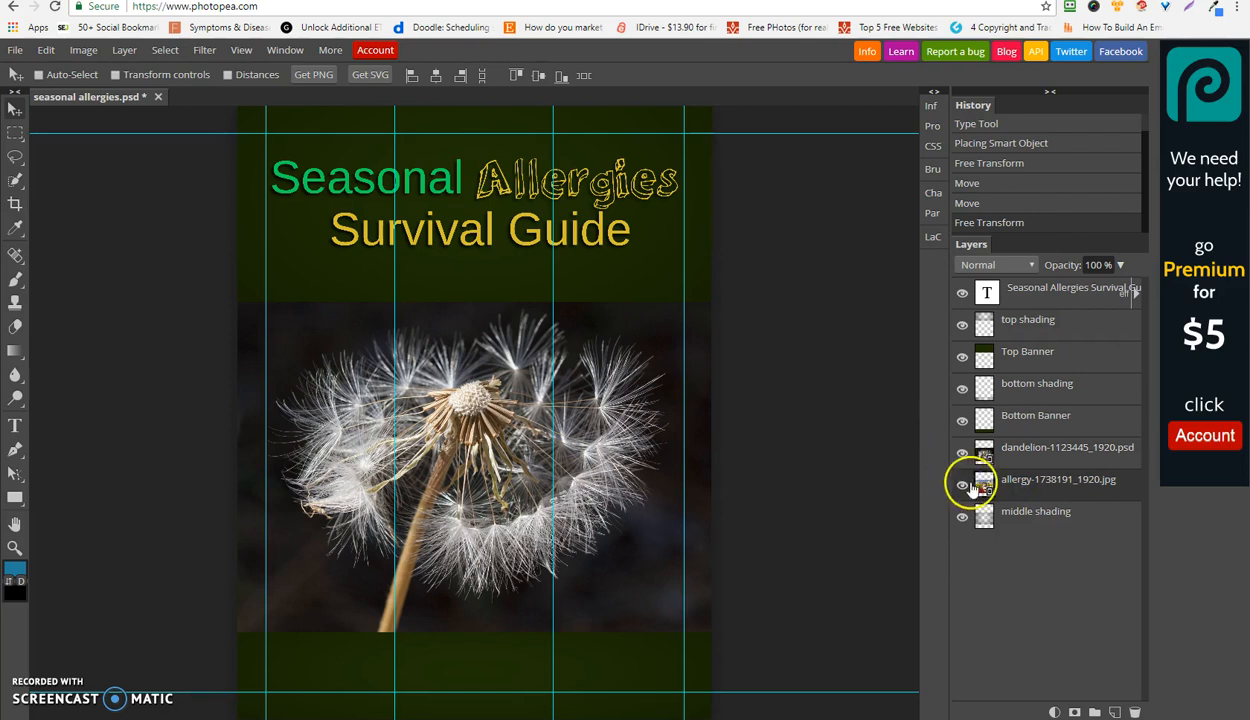
left_click(1134, 712)
left_click(1134, 712)
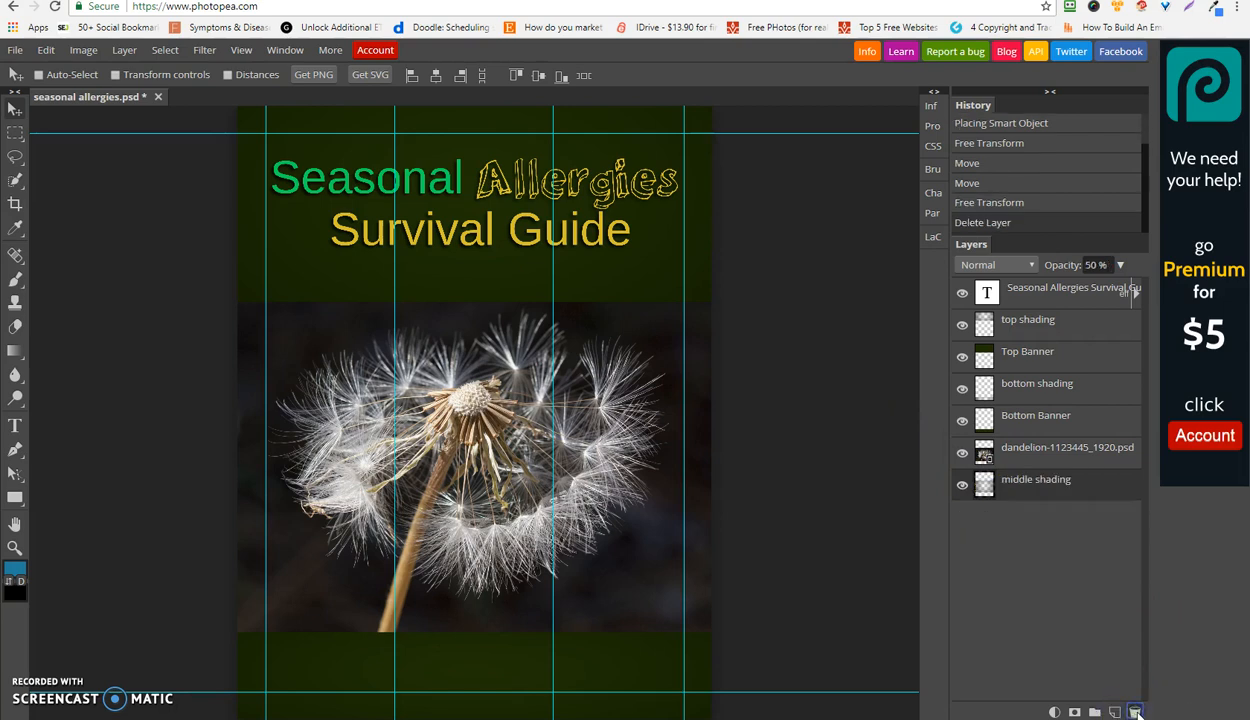
left_click(15, 51)
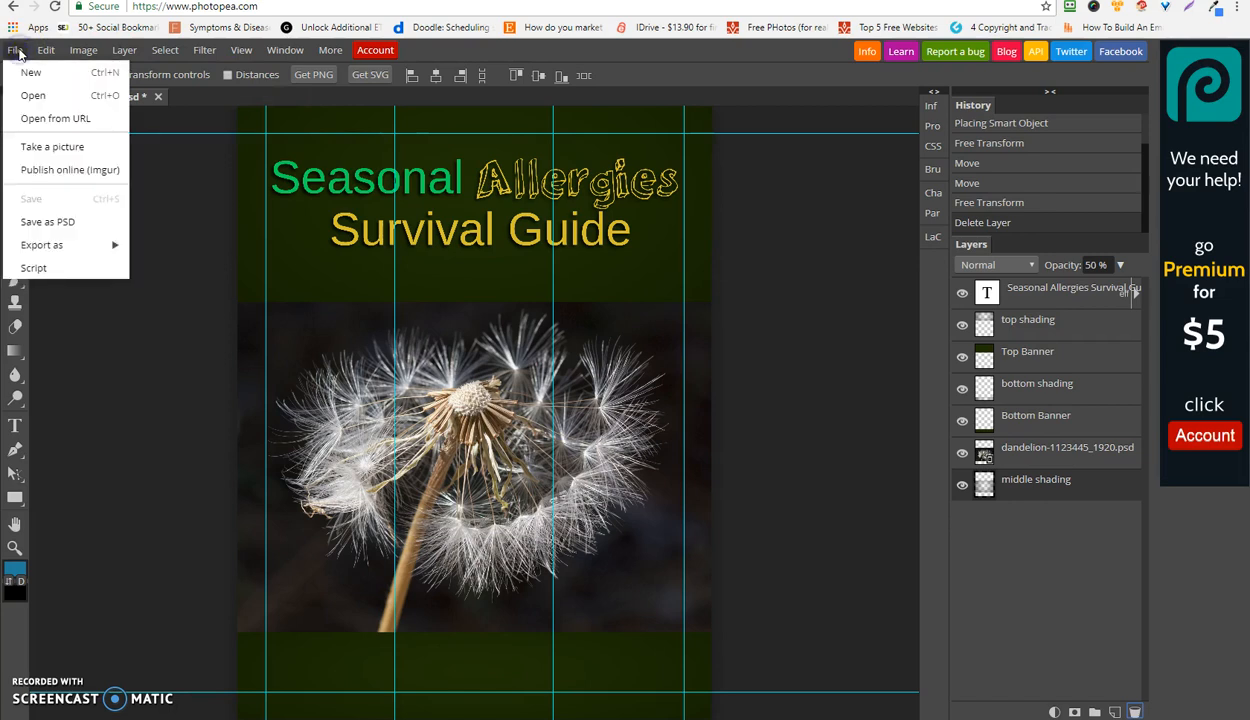
mouse_move(100, 245)
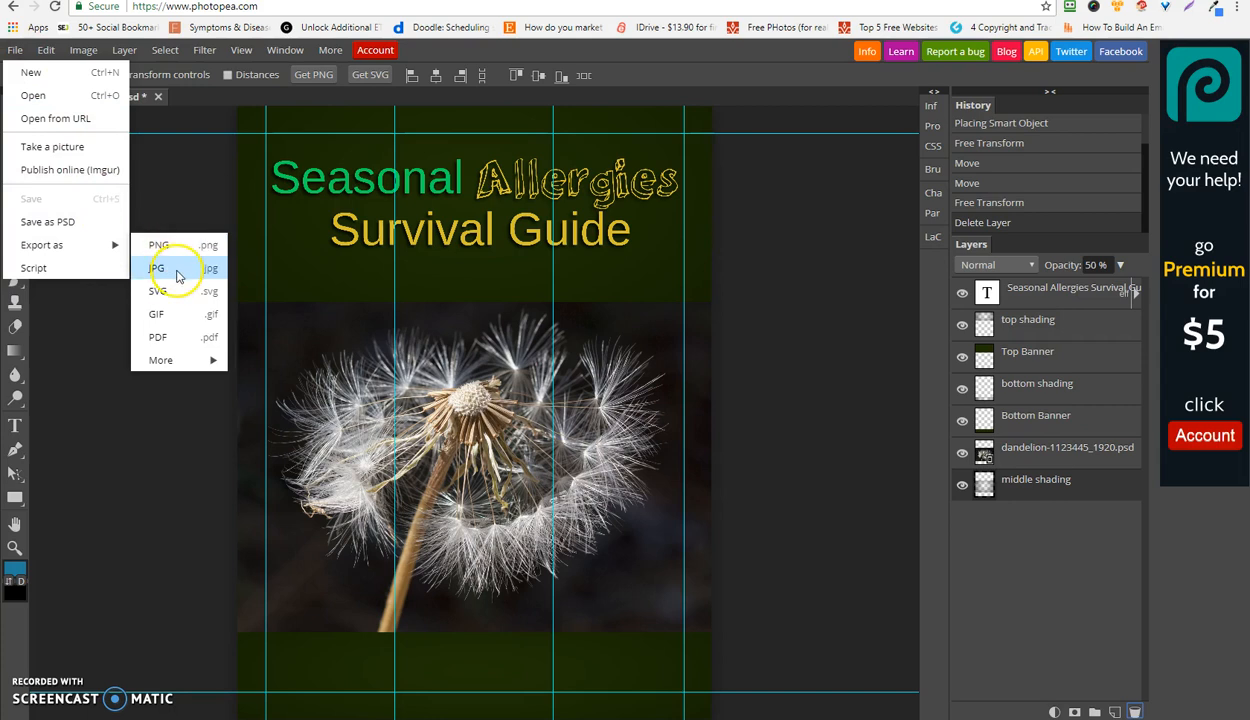
mouse_move(162, 359)
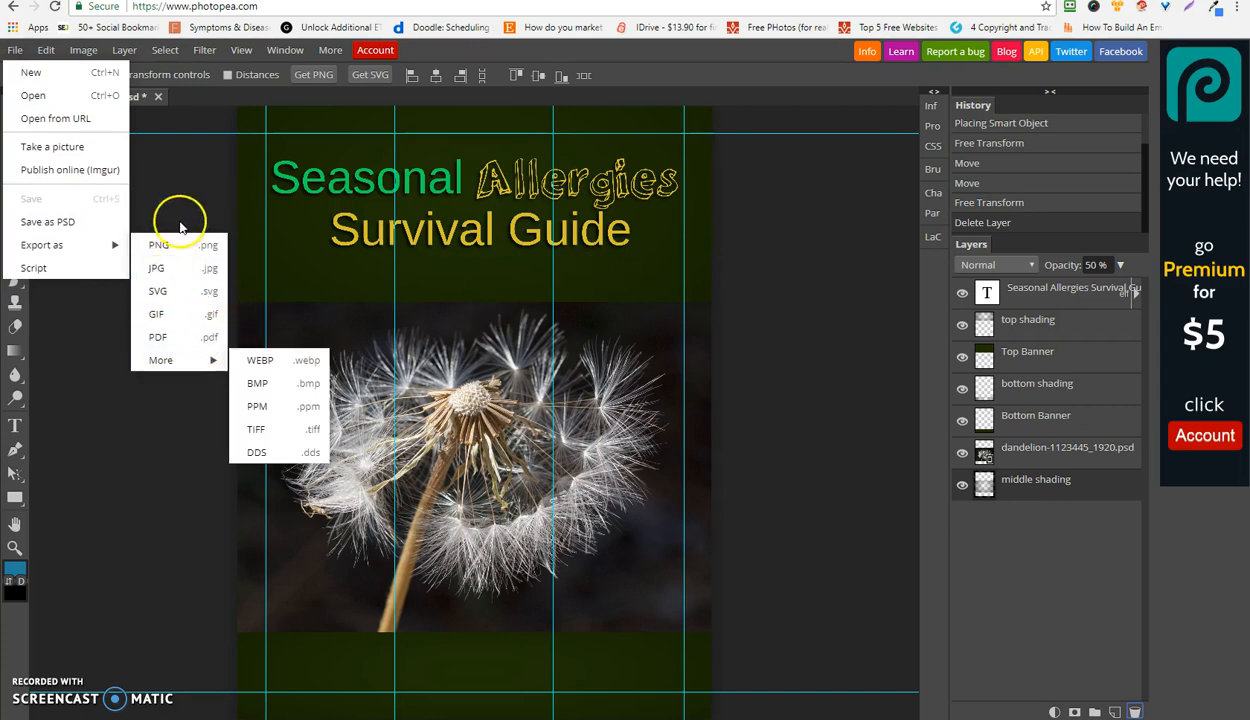
left_click(793, 318)
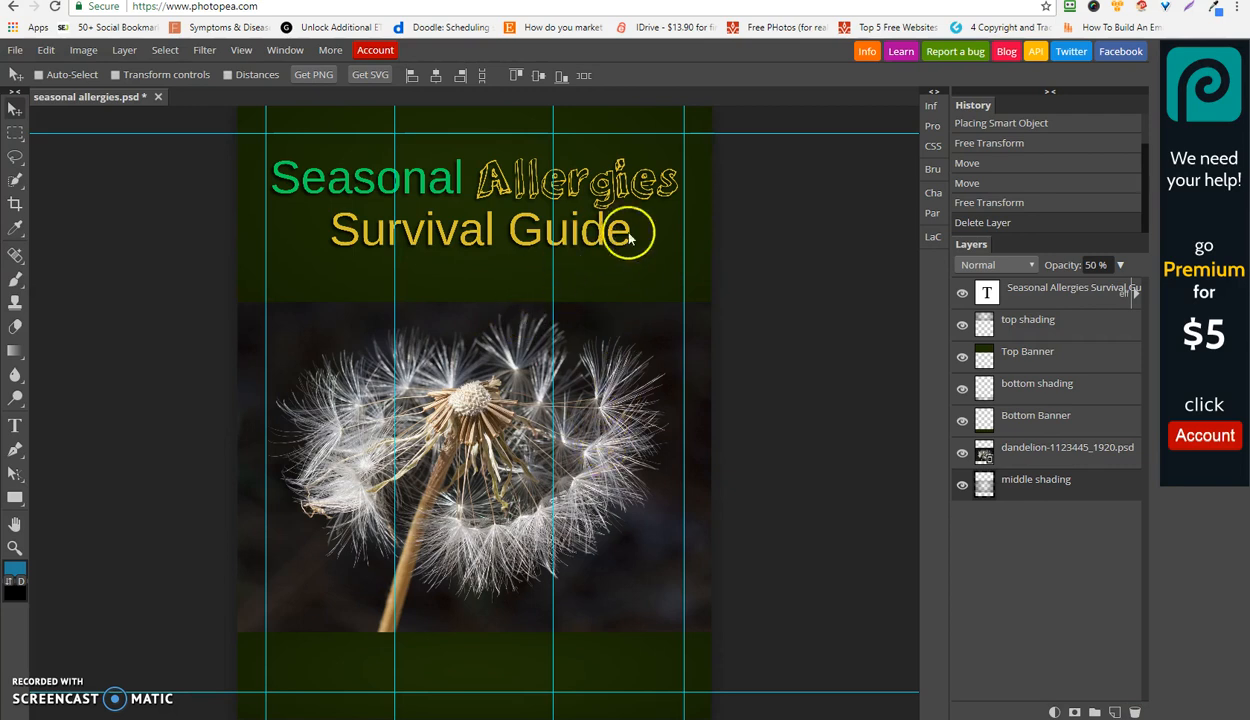
Hide the Top Banner layer to check which part of the cover it colours, and show it again
left_click(991, 364)
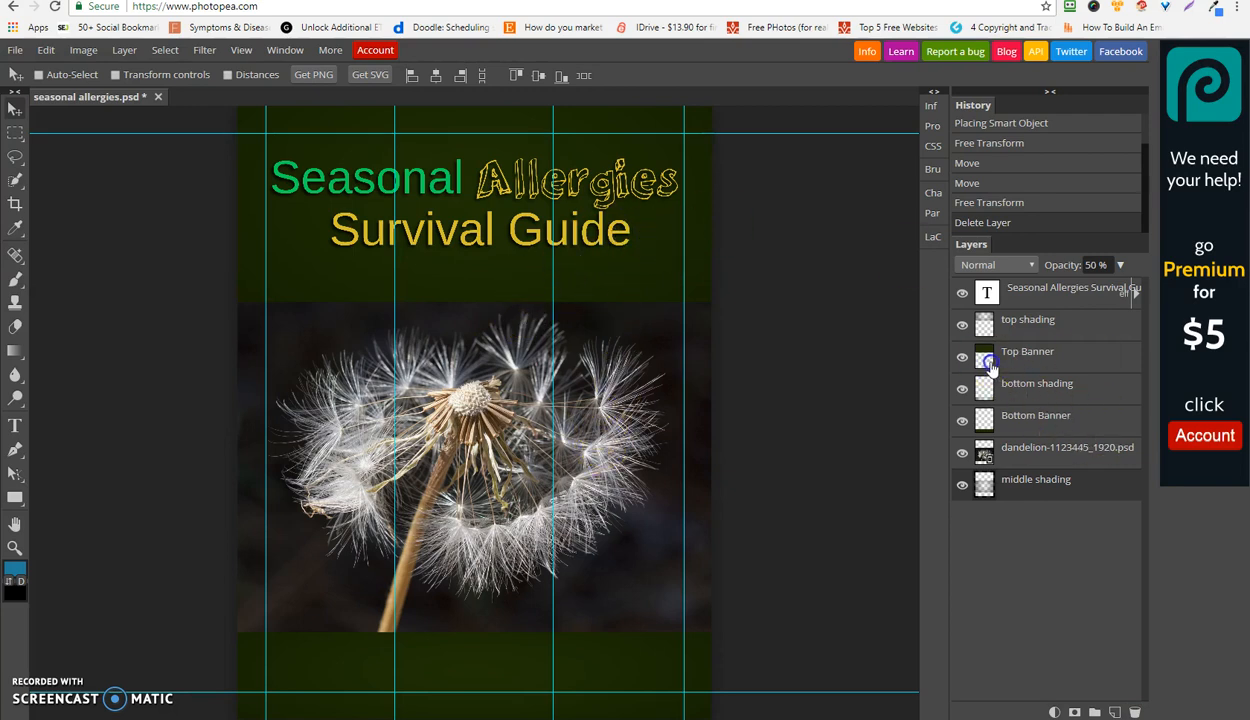
left_click(473, 270)
left_click(962, 357)
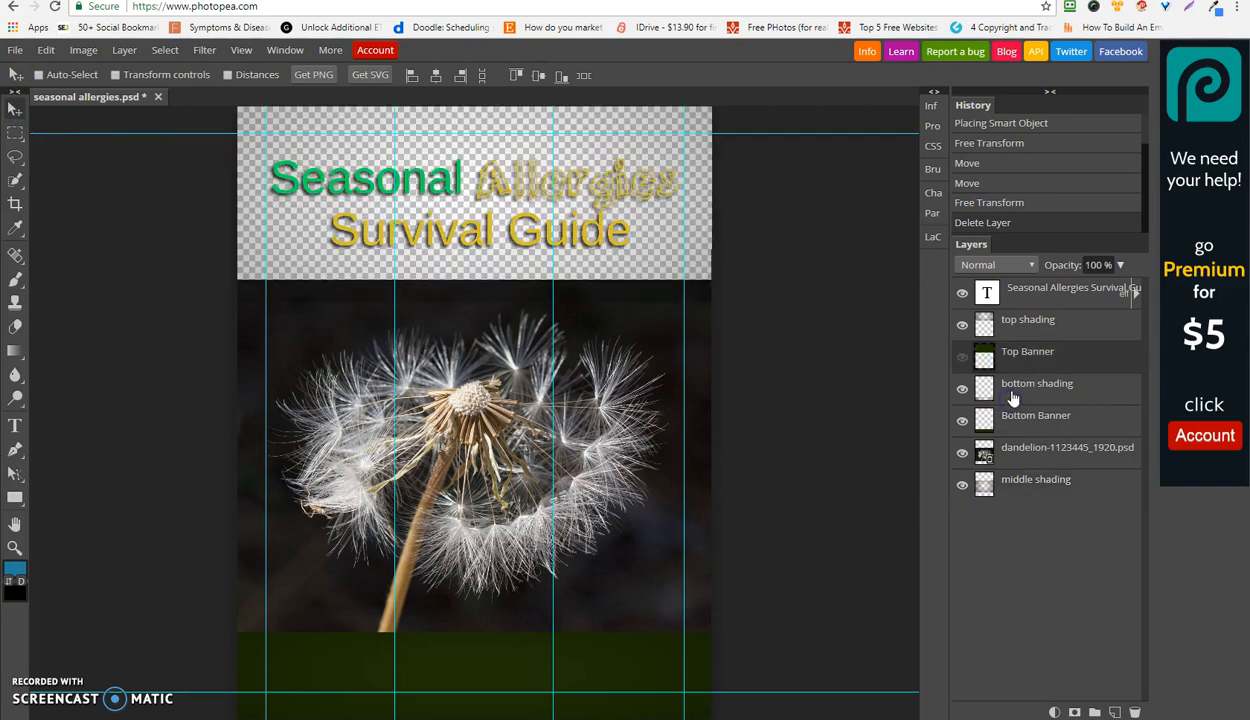
left_click(962, 357)
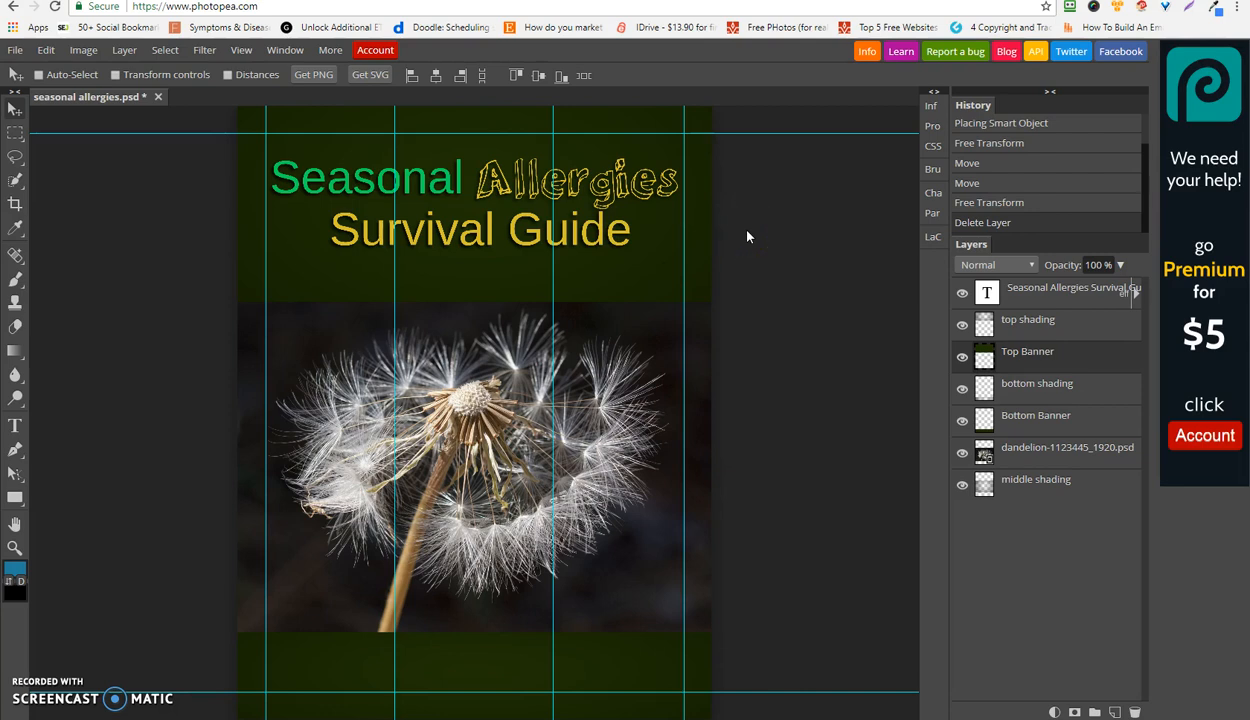
Start a new text layer in the green banner below the dandelion image
right_click(15, 132)
left_click(16, 426)
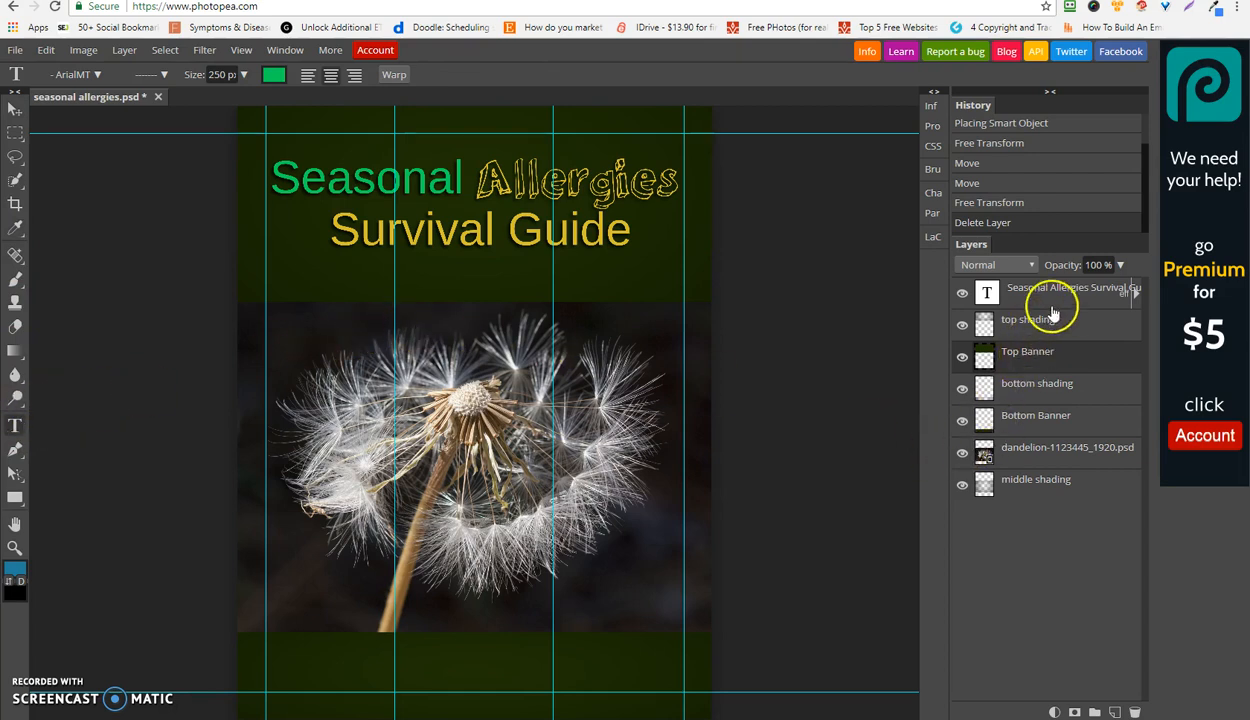
left_click(326, 656)
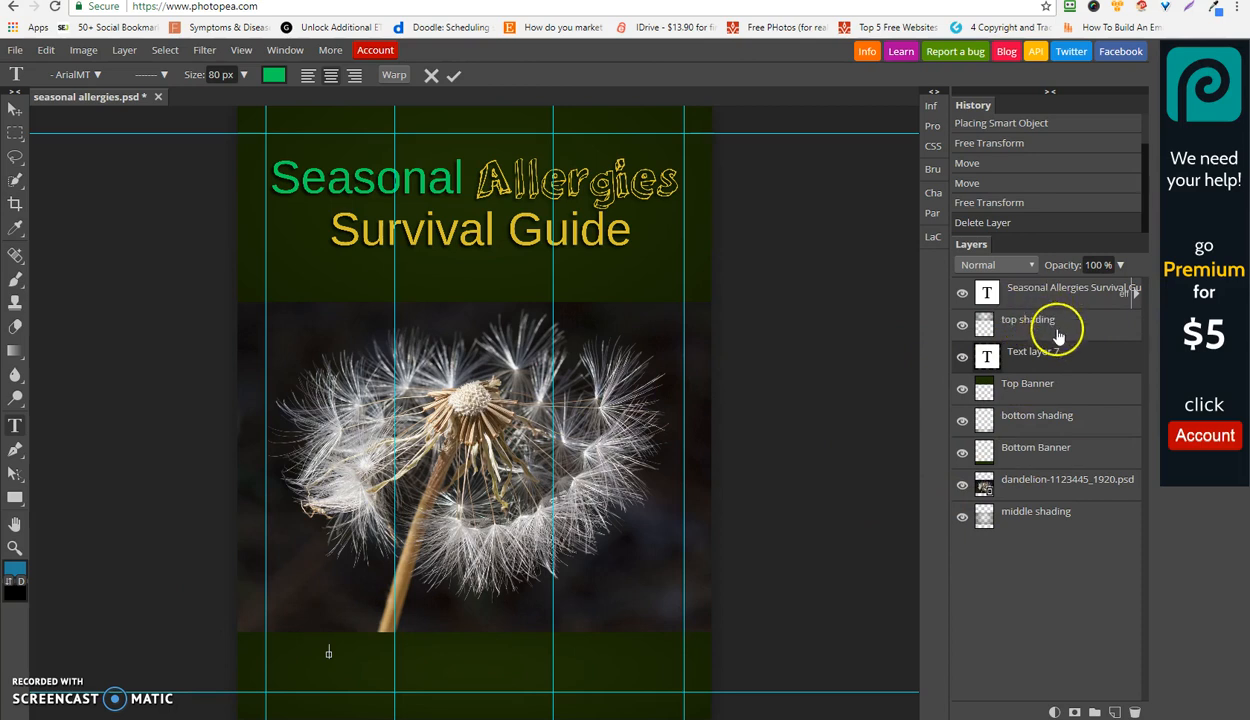
double_click(1036, 358)
double_click(1036, 358)
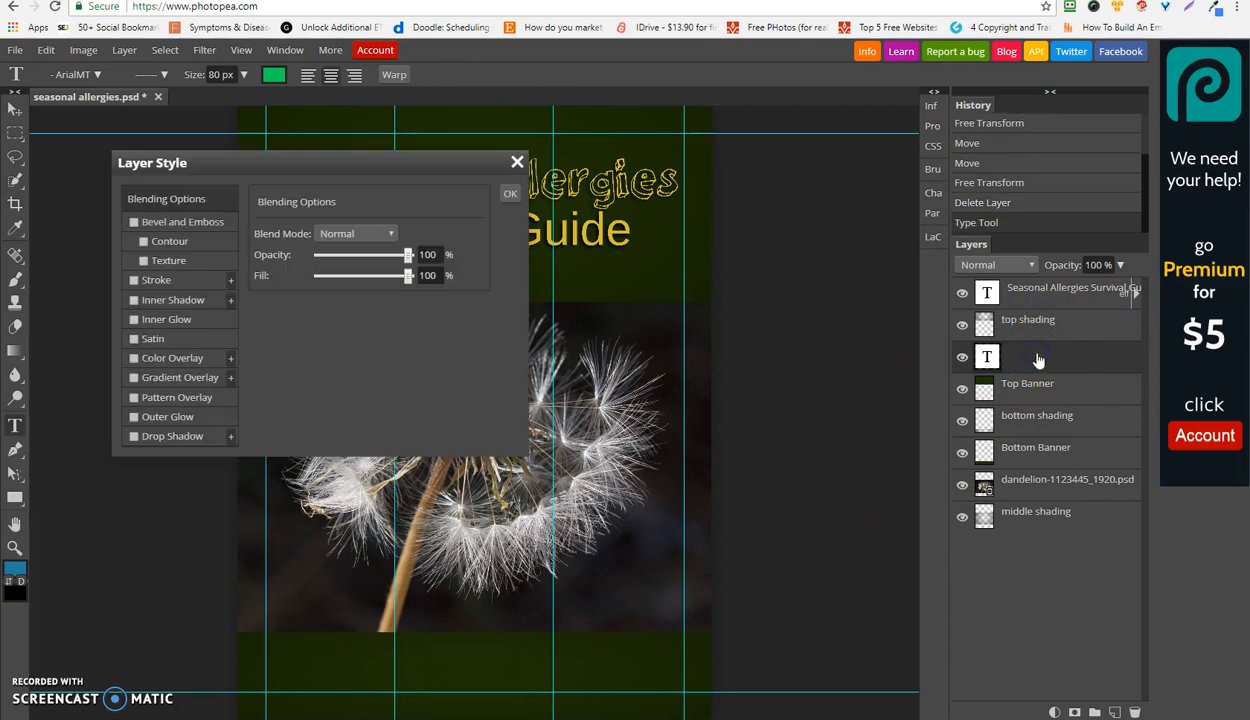
left_click(988, 357)
left_click(997, 363)
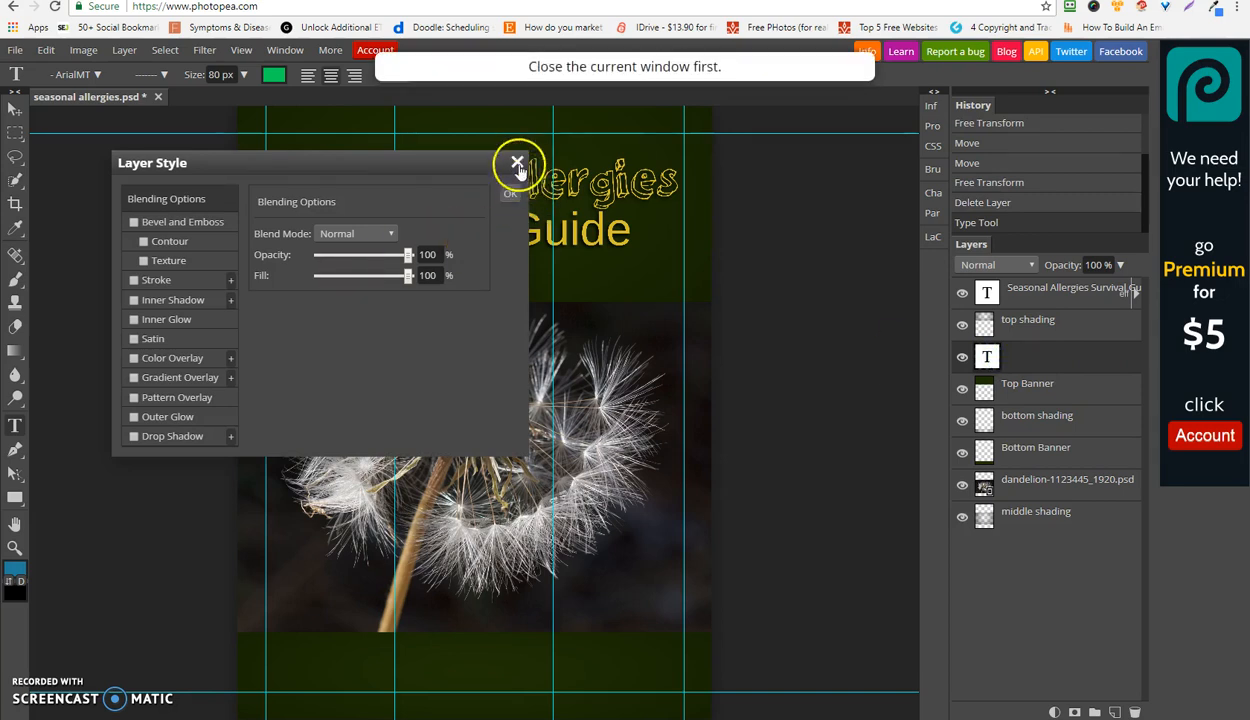
left_click(517, 163)
right_click(16, 494)
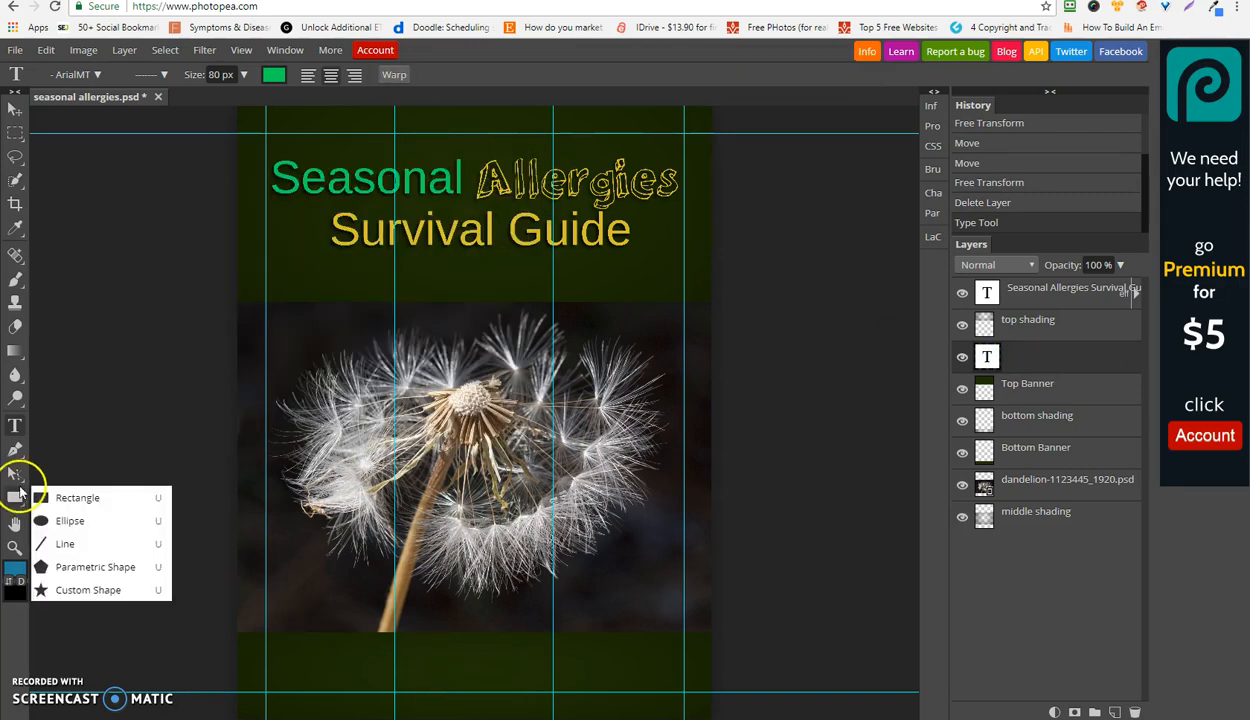
left_click(380, 670)
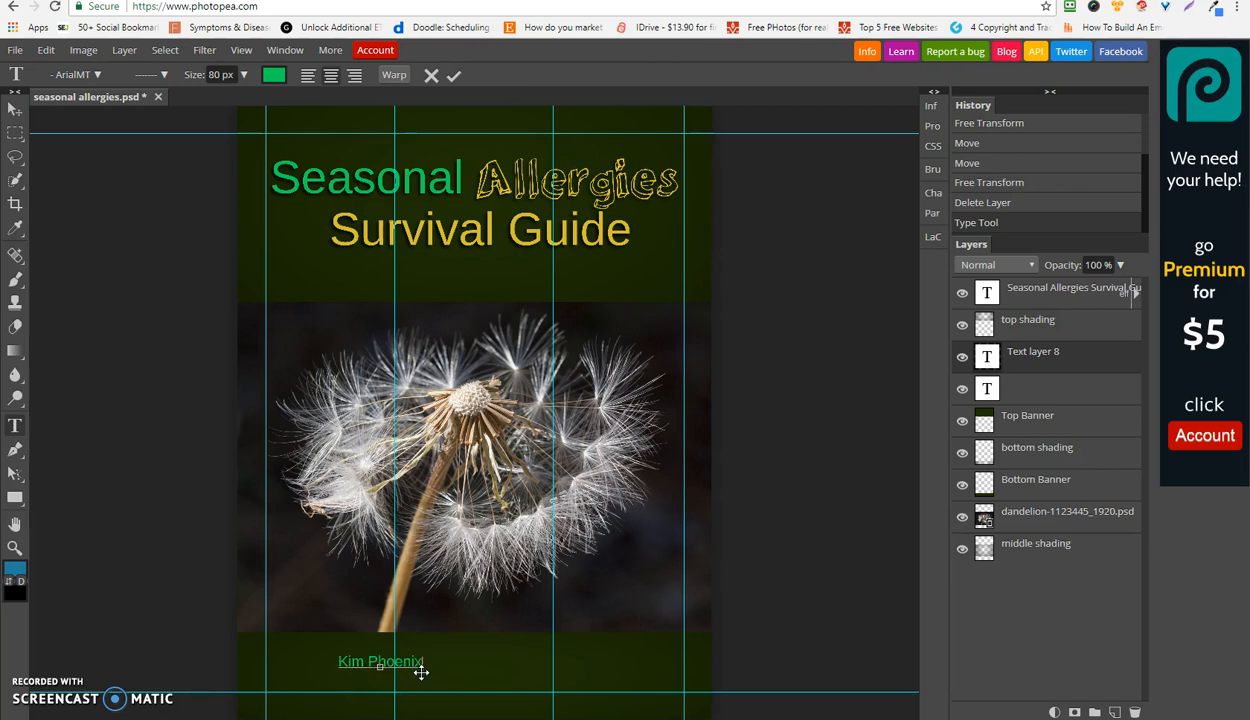
type("Kim Phoenix, https://www.BuyHealthPLR.com")
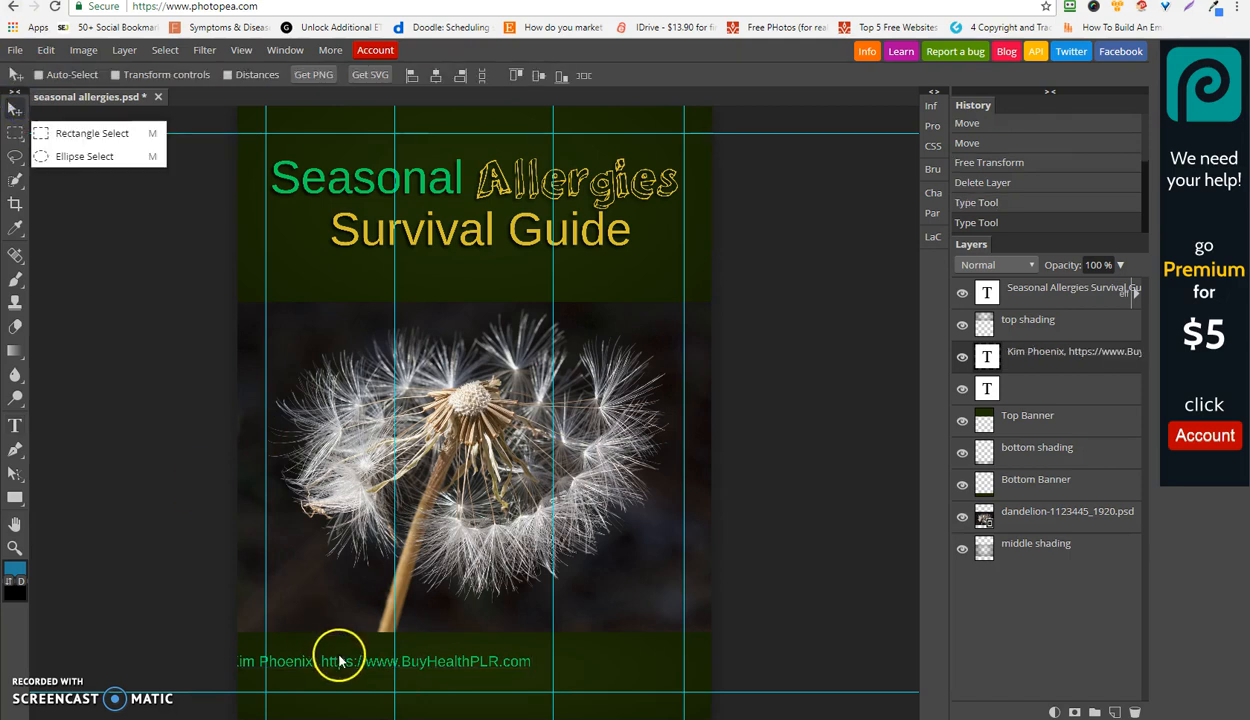
left_click_drag(340, 658, 441, 680)
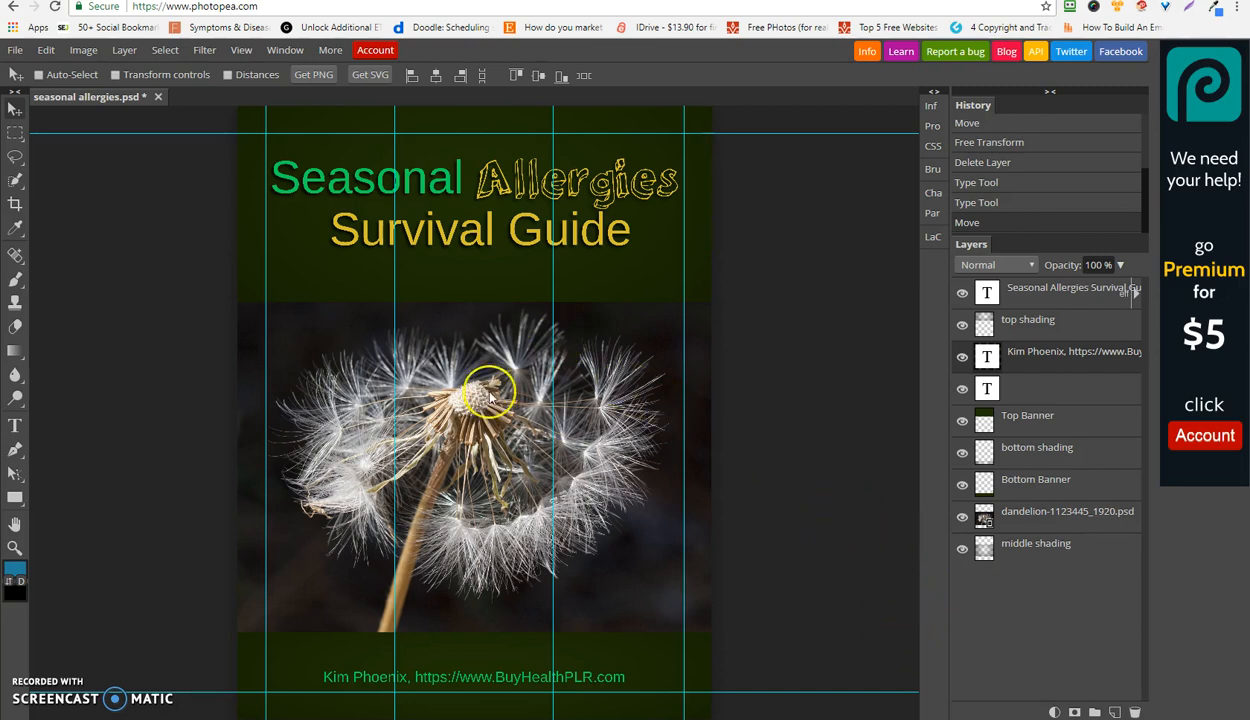
key("b")
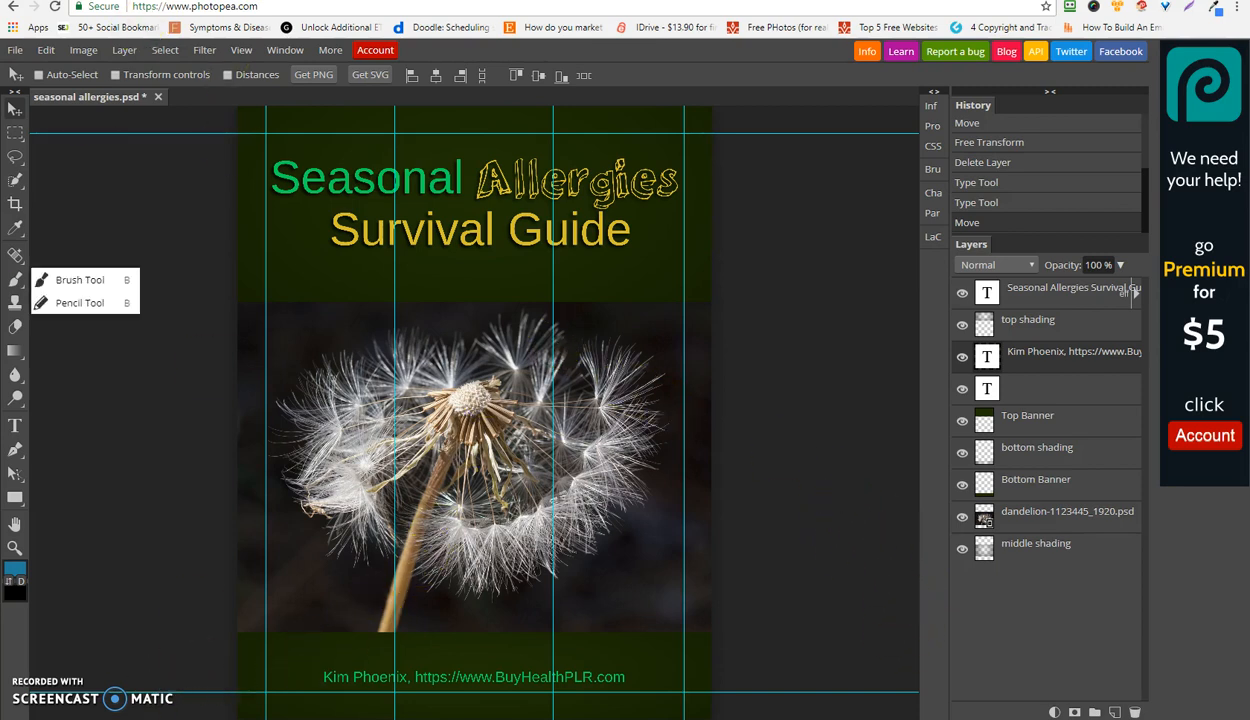
left_click(608, 6)
left_click(30, 713)
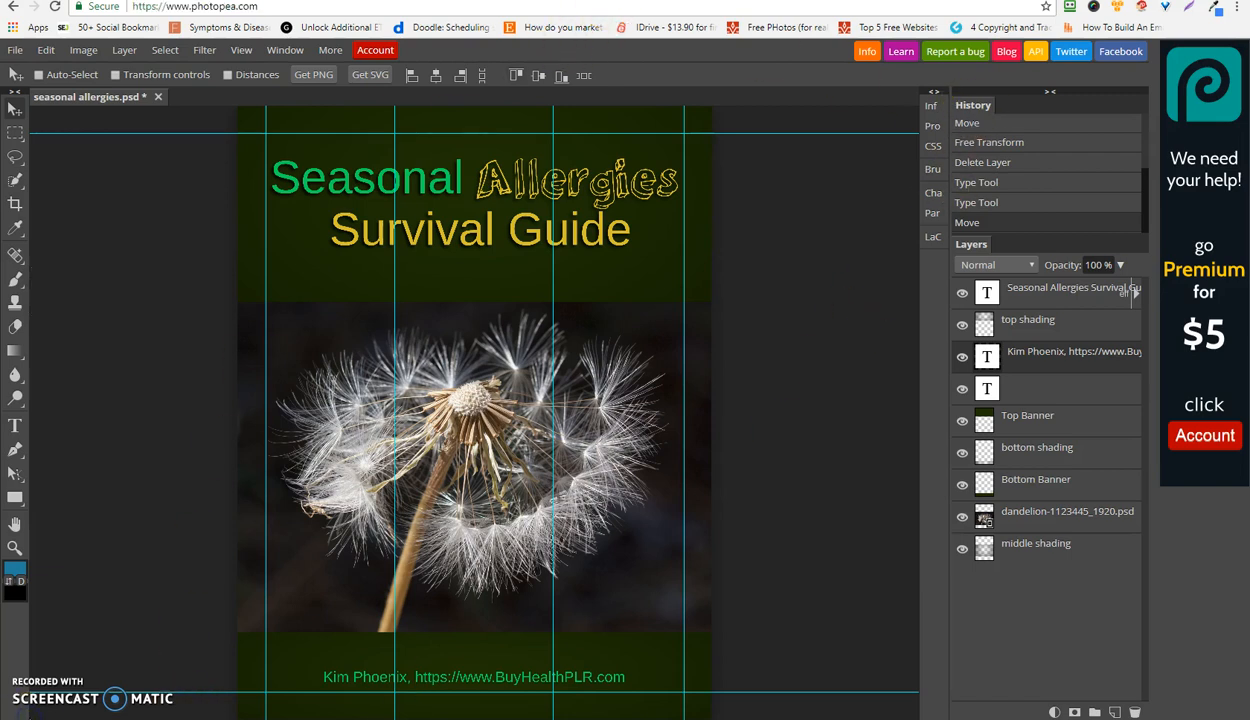